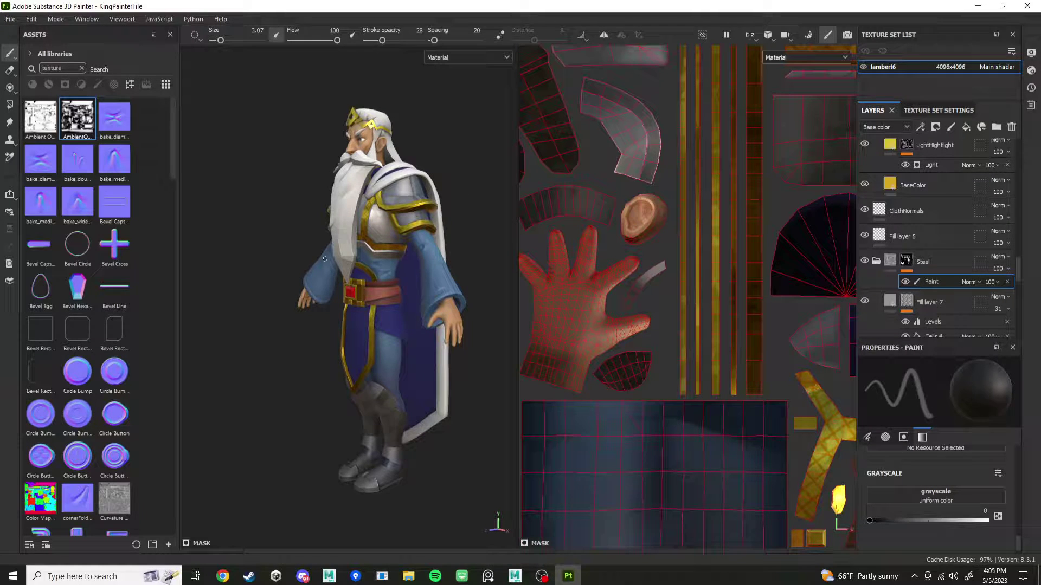
- Examine the king model with the viewport set to Normal and World space normal, and return it to Material
{"action": "left_click_drag", "start_coordinate": [267, 197], "coordinate": [310, 223], "text": "alt"}
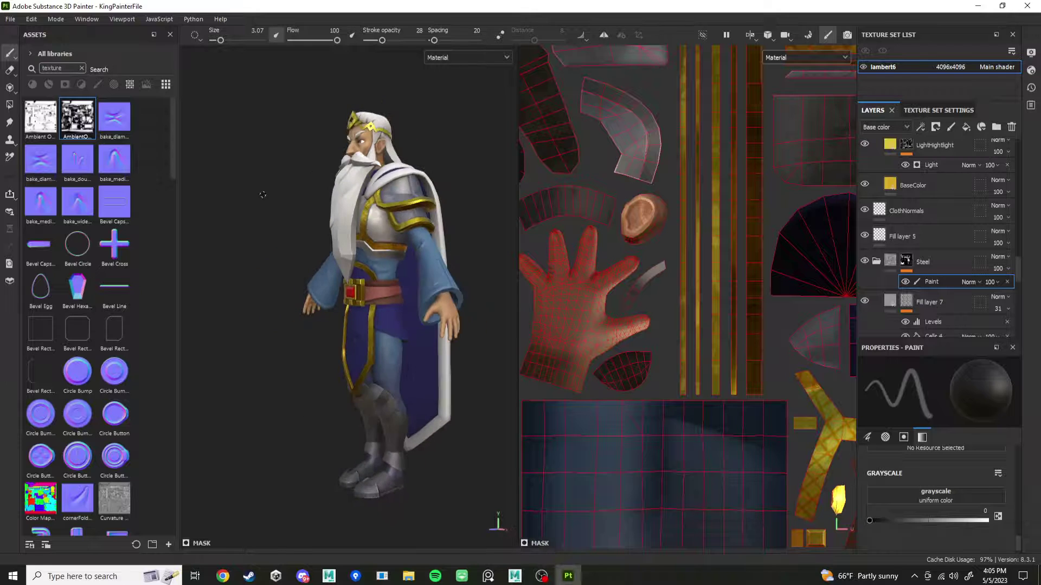
{"action": "middle_click_drag", "start_coordinate": [311, 224], "coordinate": [314, 281], "text": "alt"}
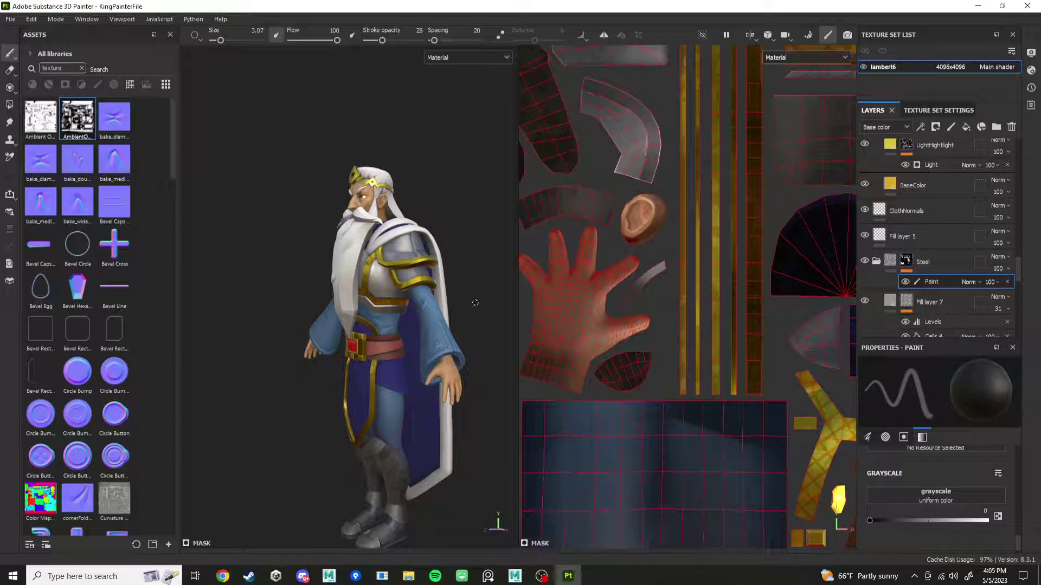
{"action": "left_click_drag", "start_coordinate": [476, 303], "coordinate": [396, 298], "text": "alt"}
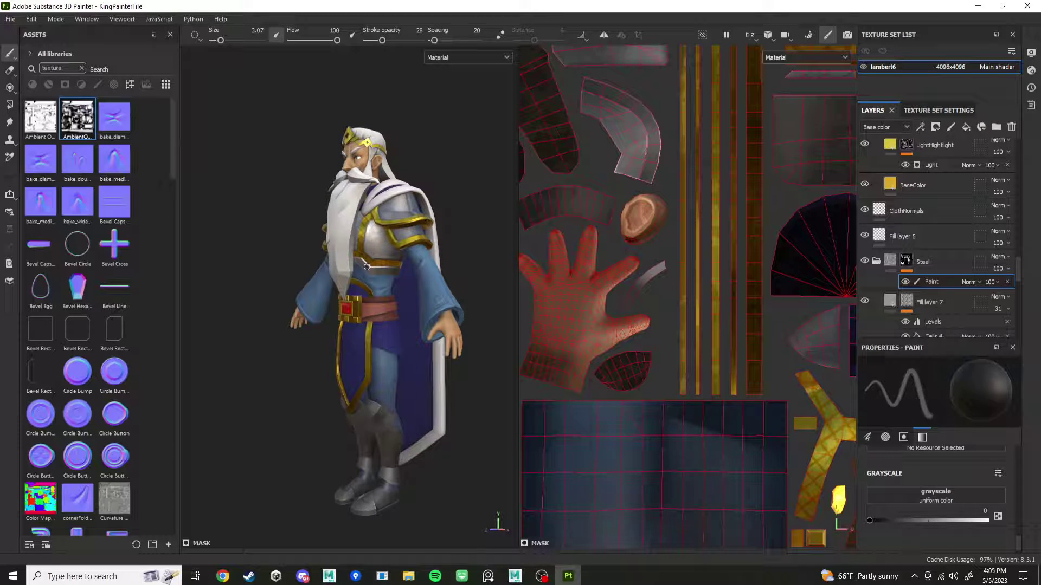
{"action": "left_click", "coordinate": [467, 57]}
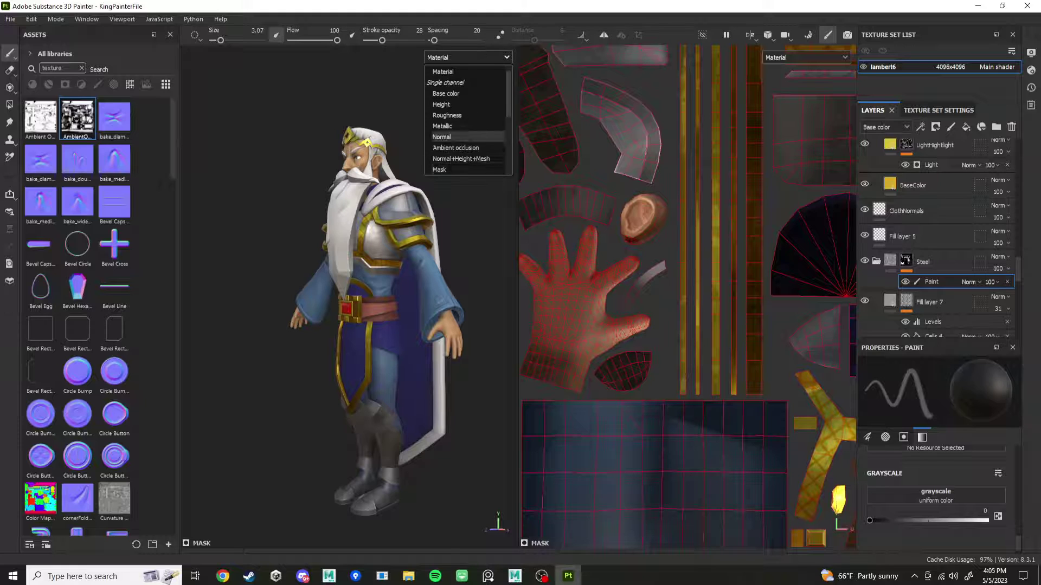
{"action": "left_click", "coordinate": [461, 135]}
{"action": "left_click", "coordinate": [468, 57]}
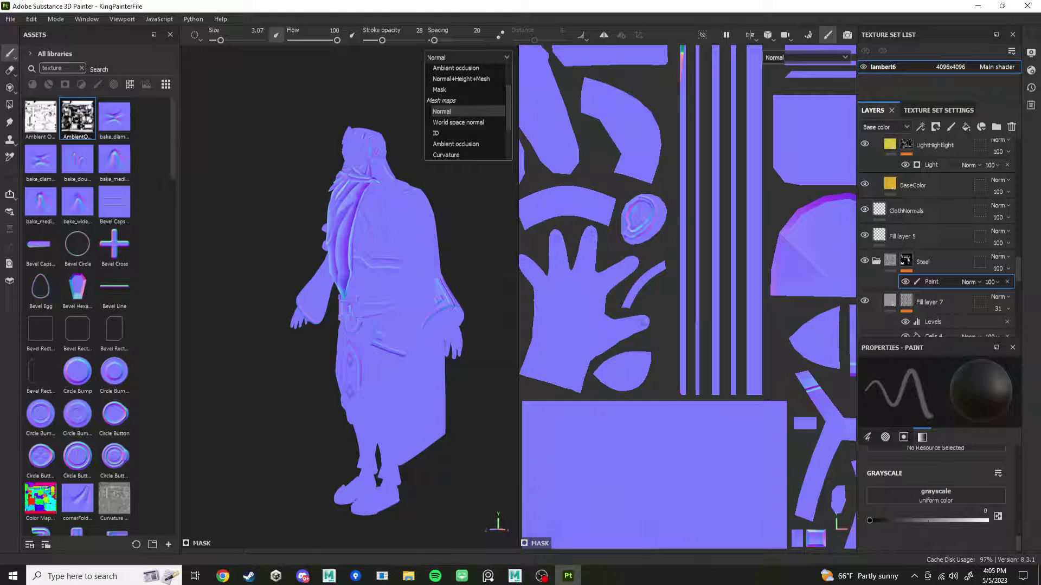
{"action": "left_click", "coordinate": [461, 142]}
{"action": "left_click", "coordinate": [467, 58]}
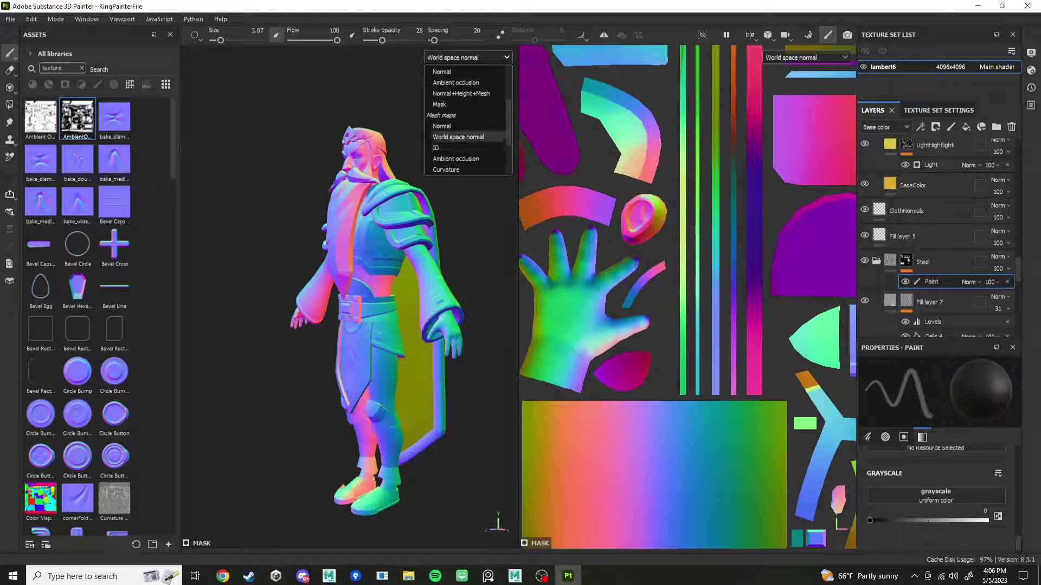
{"action": "scroll", "coordinate": [455, 108], "scroll_direction": "up", "scroll_amount": 5}
{"action": "left_click", "coordinate": [445, 82]}
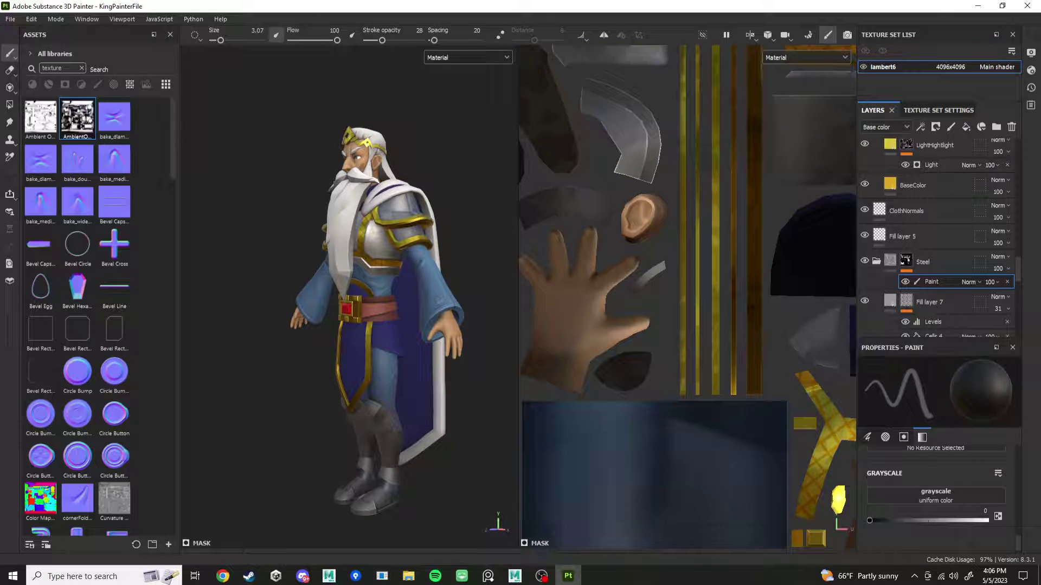
- Export the king mesh without displacement and with triangulation applied as KingPainterFileTris.fbx, replacing the existing file
{"action": "left_click", "coordinate": [11, 19]}
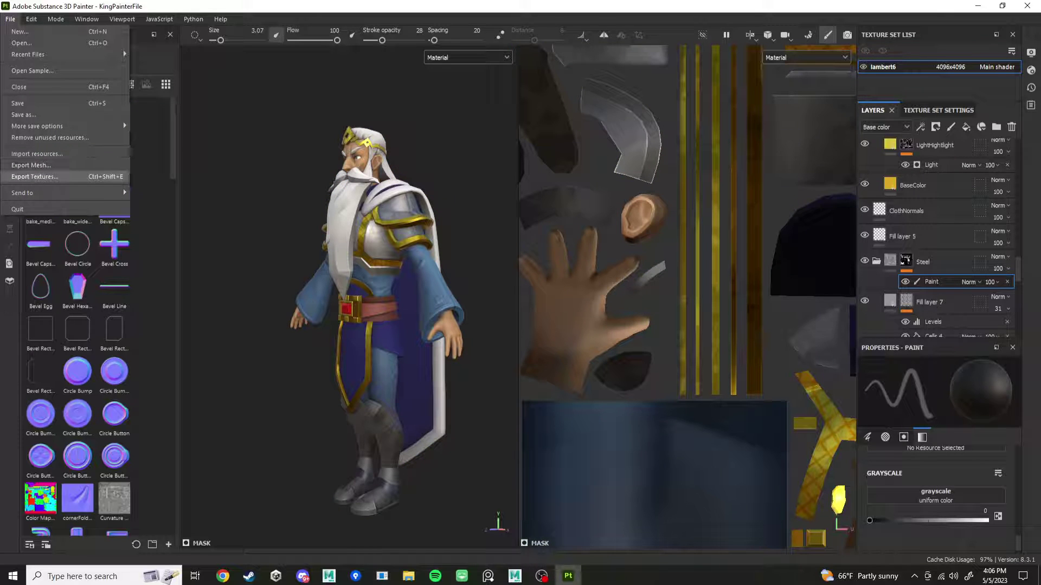
{"action": "left_click", "coordinate": [31, 165]}
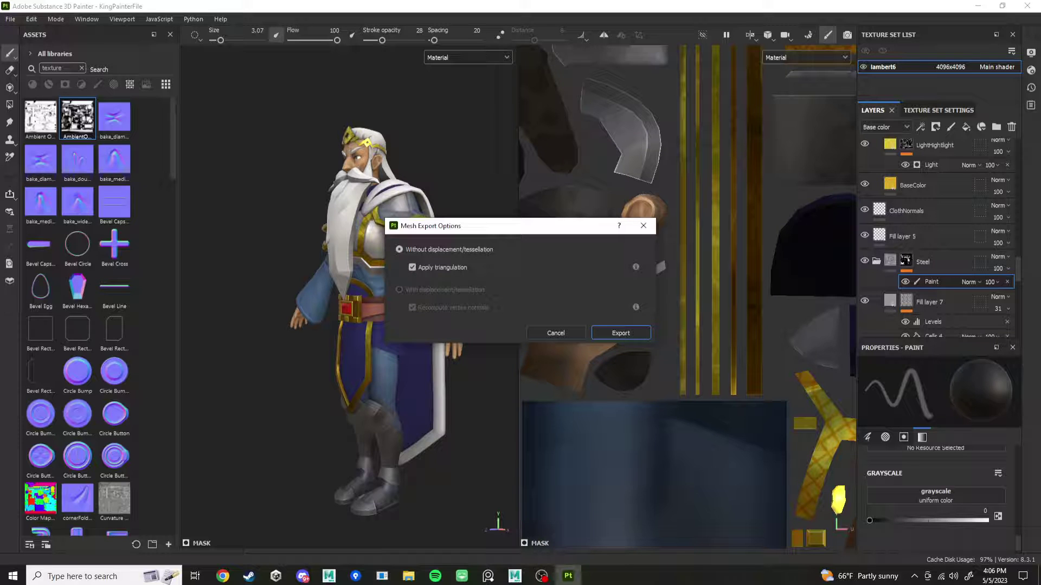
{"action": "left_click", "coordinate": [621, 333]}
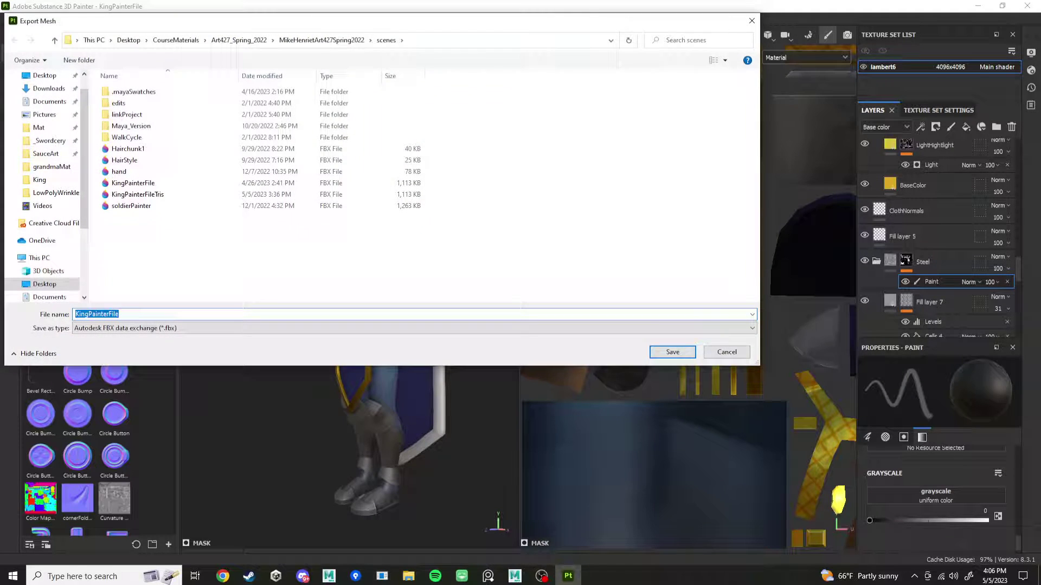
{"action": "left_click", "coordinate": [145, 195]}
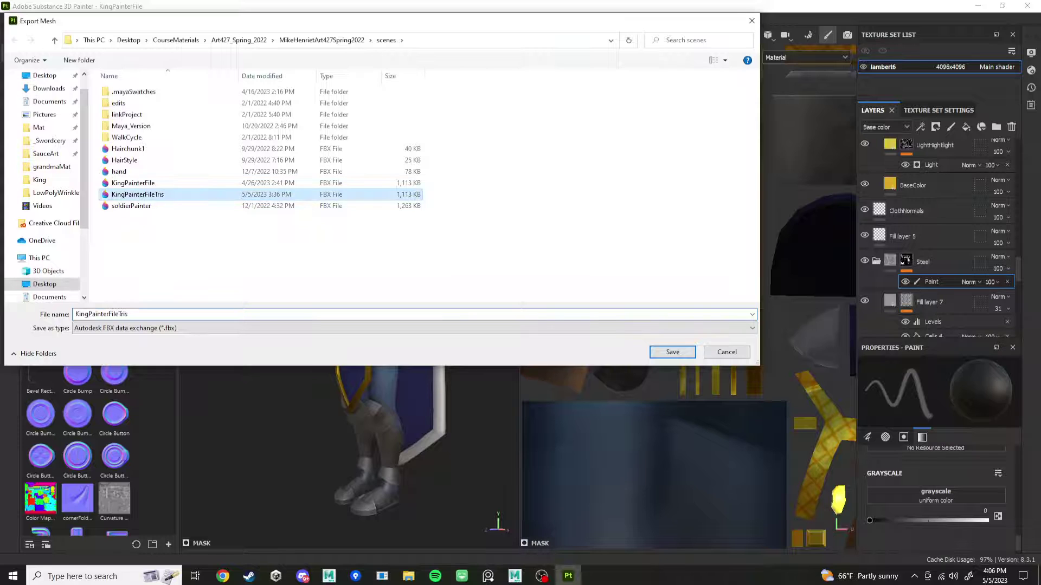
{"action": "left_click", "coordinate": [672, 351]}
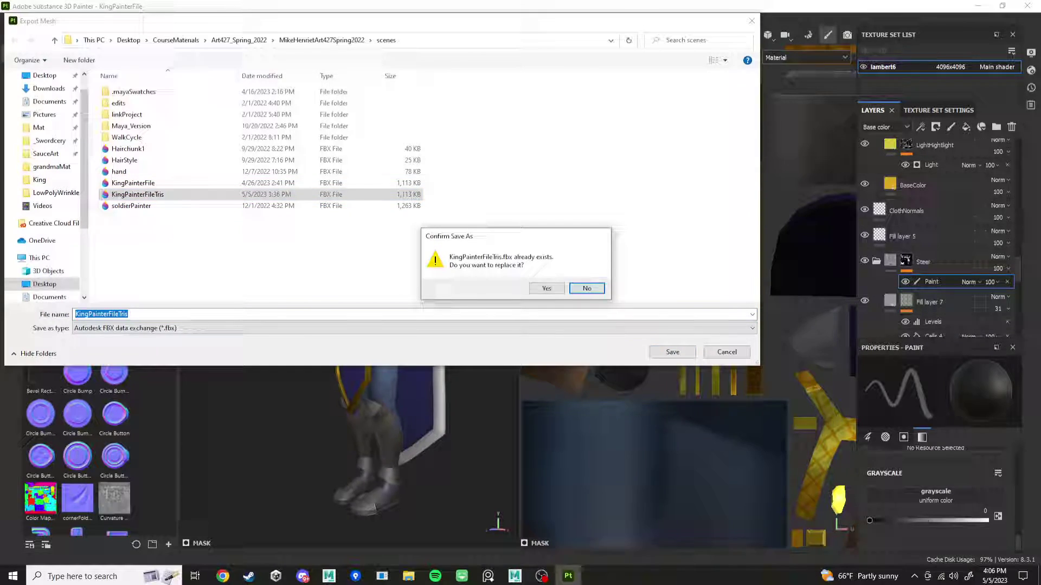
{"action": "left_click", "coordinate": [541, 287]}
{"action": "key", "text": "Return"}
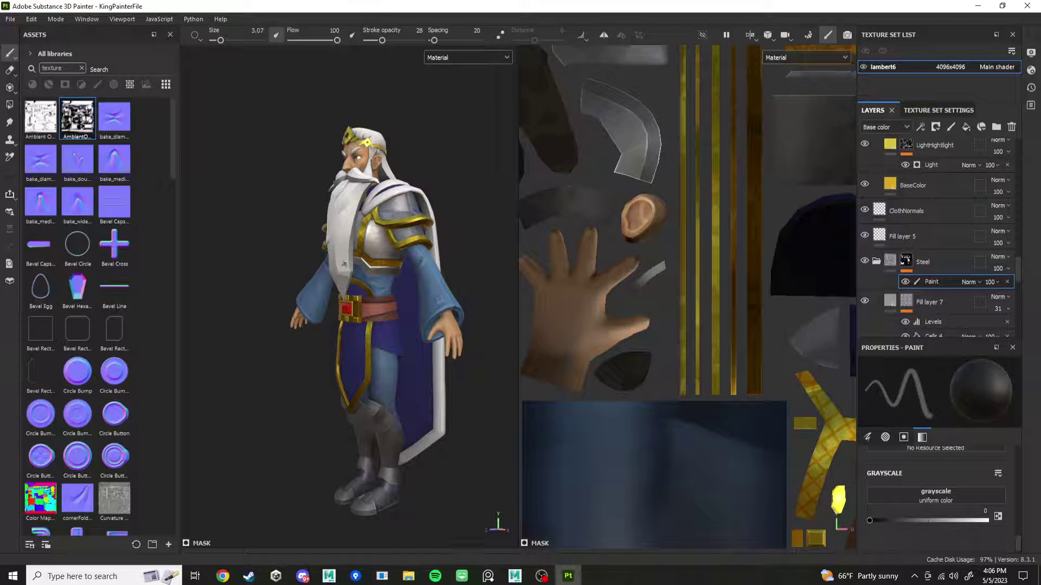
- Switch to Maya and close the floating UV Editor window
{"action": "left_click", "coordinate": [10, 19]}
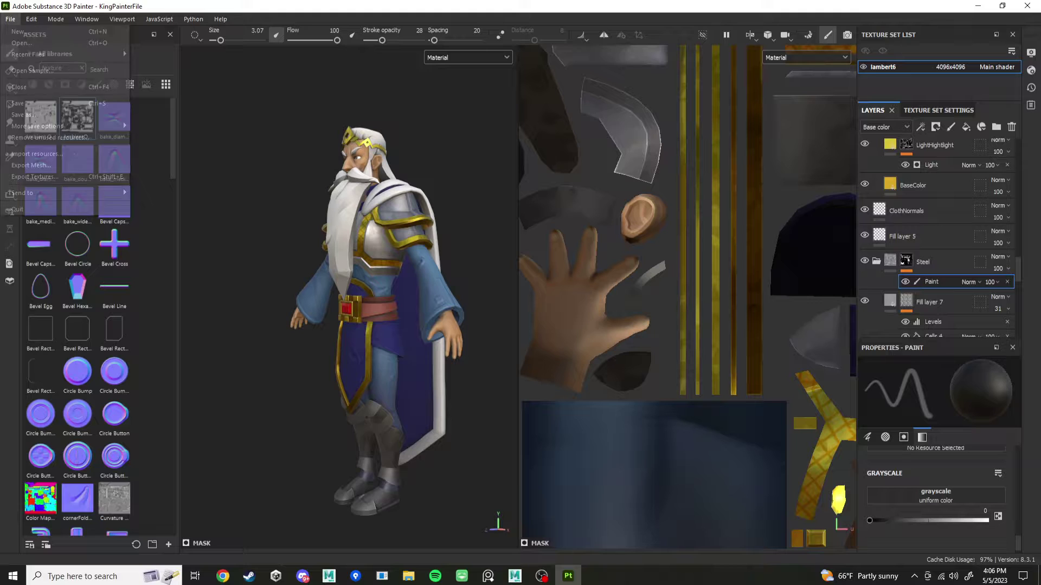
{"action": "left_click", "coordinate": [10, 19]}
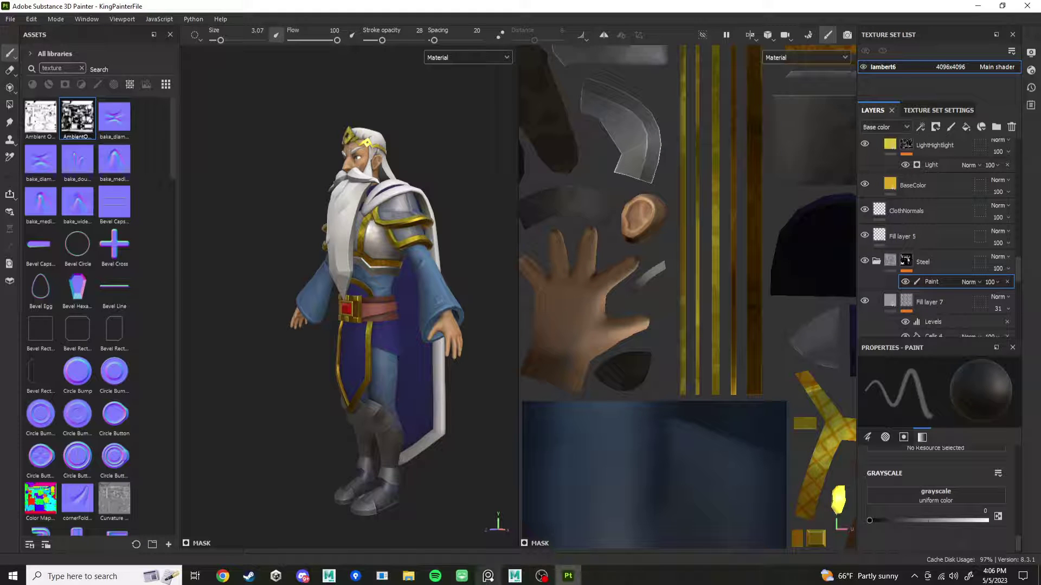
{"action": "mouse_move", "coordinate": [514, 576]}
{"action": "left_click", "coordinate": [514, 523]}
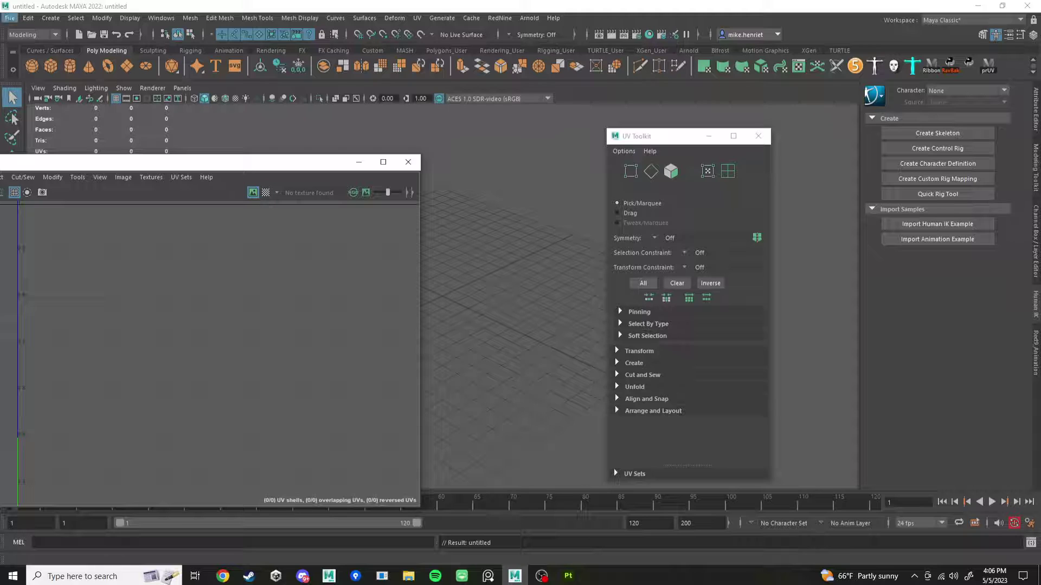
{"action": "left_click", "coordinate": [408, 162]}
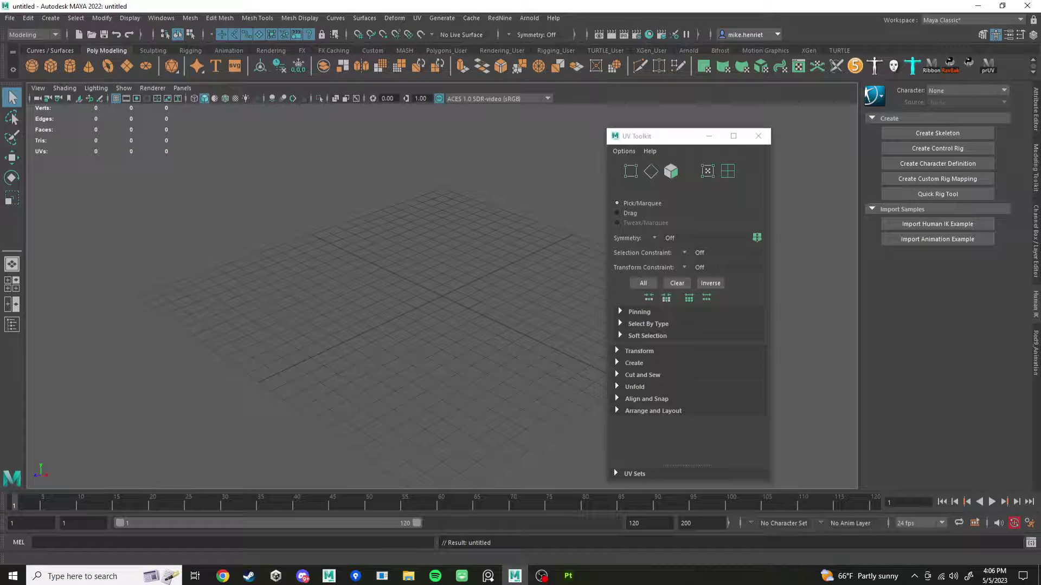
- Open the exported KingPainterFileTris.fbx from the project's scenes folder
{"action": "left_click", "coordinate": [9, 18]}
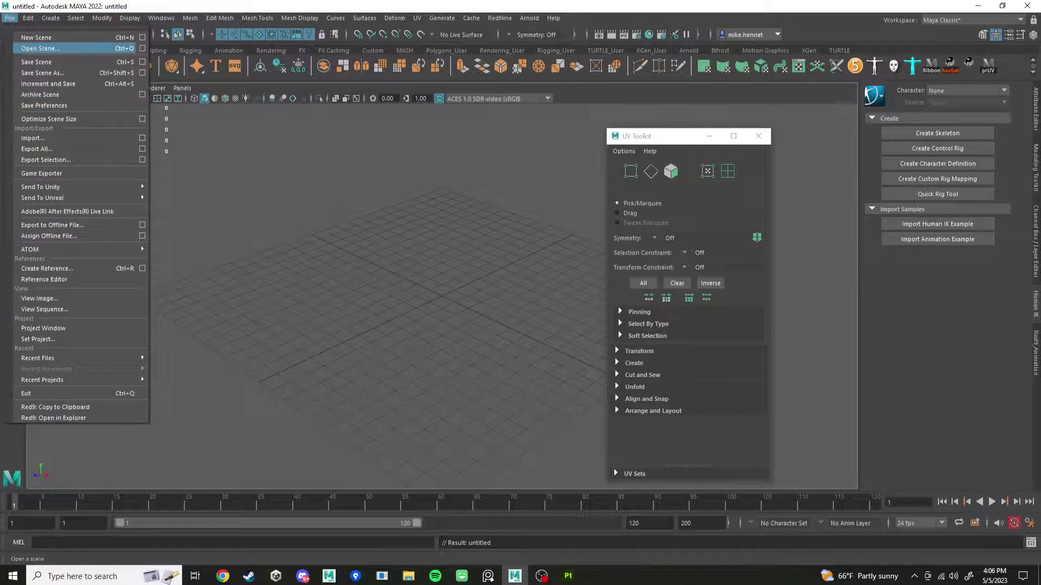
{"action": "left_click", "coordinate": [34, 47]}
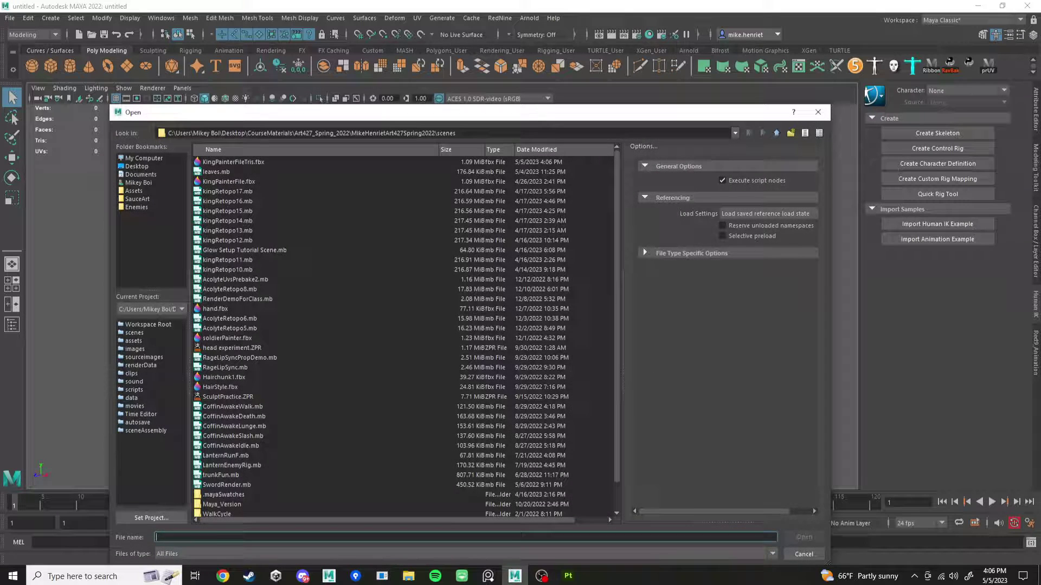
{"action": "left_click", "coordinate": [233, 162]}
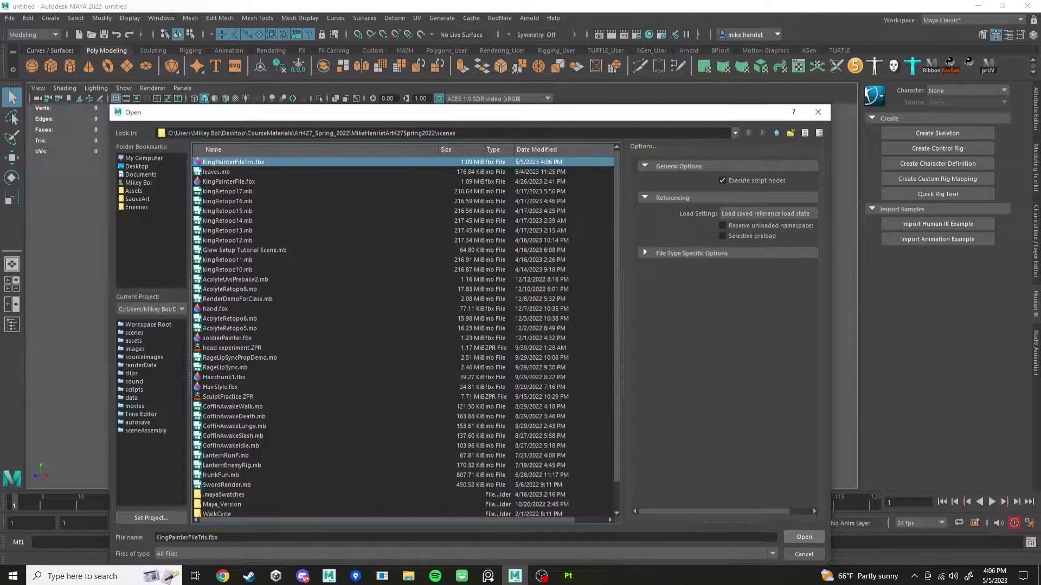
{"action": "left_click", "coordinate": [804, 537]}
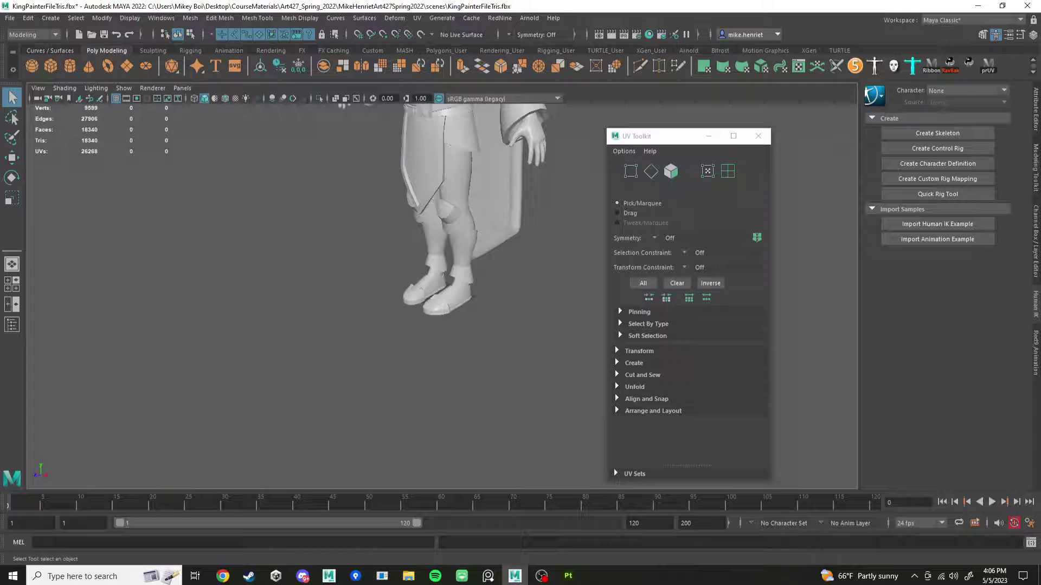
- Select all the king's meshes and assign them a new Arnold aiStandardSurface material
{"action": "middle_click_drag", "start_coordinate": [434, 206], "coordinate": [434, 331], "text": "alt"}
{"action": "scroll", "coordinate": [441, 296], "scroll_direction": "down", "scroll_amount": 6}
{"action": "middle_click_drag", "start_coordinate": [442, 260], "coordinate": [442, 325], "text": "alt"}
{"action": "scroll", "coordinate": [442, 295], "scroll_direction": "up", "scroll_amount": 5}
{"action": "left_click_drag", "start_coordinate": [442, 325], "coordinate": [412, 314], "text": "alt"}
{"action": "middle_click_drag", "start_coordinate": [423, 347], "coordinate": [441, 234], "text": "alt"}
{"action": "scroll", "coordinate": [442, 296], "scroll_direction": "down", "scroll_amount": 6}
{"action": "left_click_drag", "start_coordinate": [351, 189], "coordinate": [510, 379]}
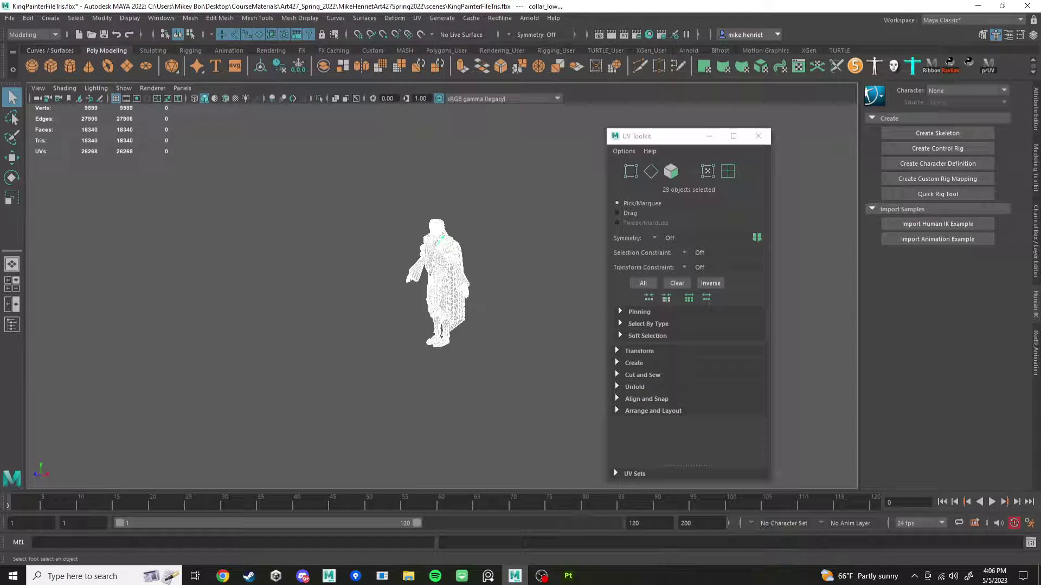
{"action": "right_click_drag", "start_coordinate": [436, 260], "coordinate": [440, 516]}
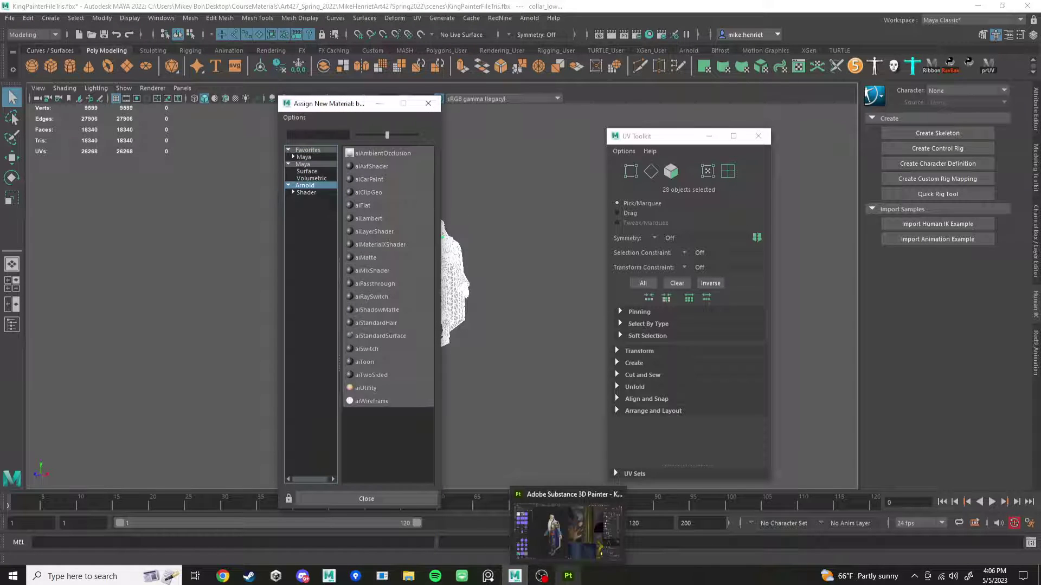
{"action": "left_click", "coordinate": [568, 575]}
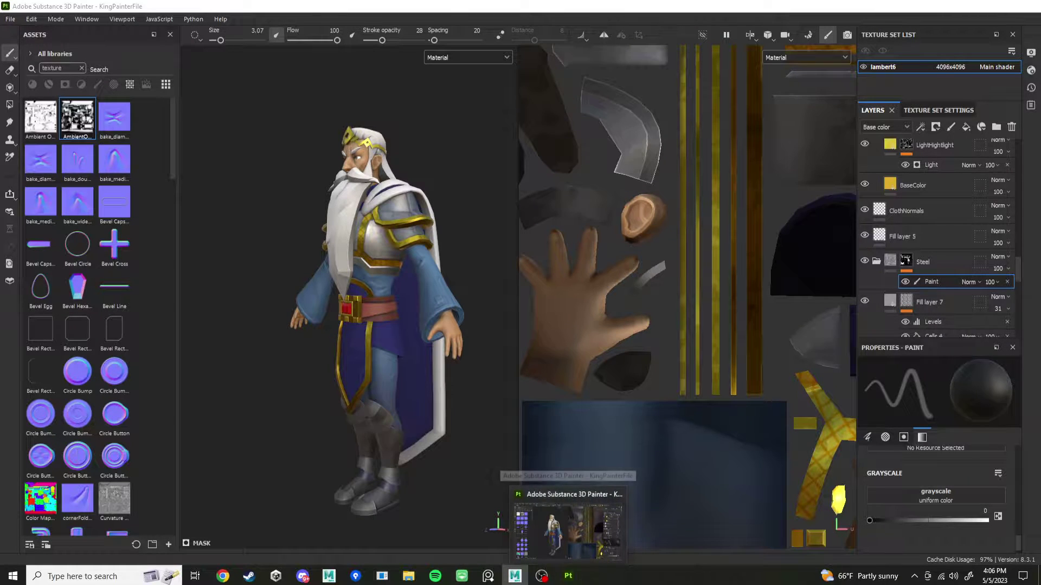
{"action": "left_click", "coordinate": [514, 576]}
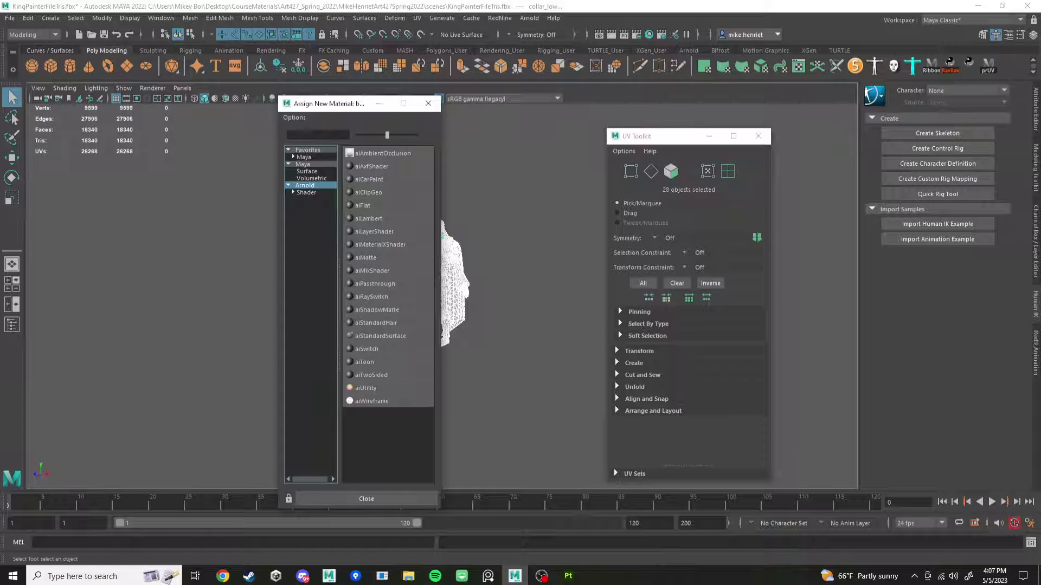
{"action": "left_click", "coordinate": [380, 337]}
- Select the king's meshes again and rename their aiStandardSurface material to KingMat
{"action": "scroll", "coordinate": [402, 281], "scroll_direction": "up", "scroll_amount": 5}
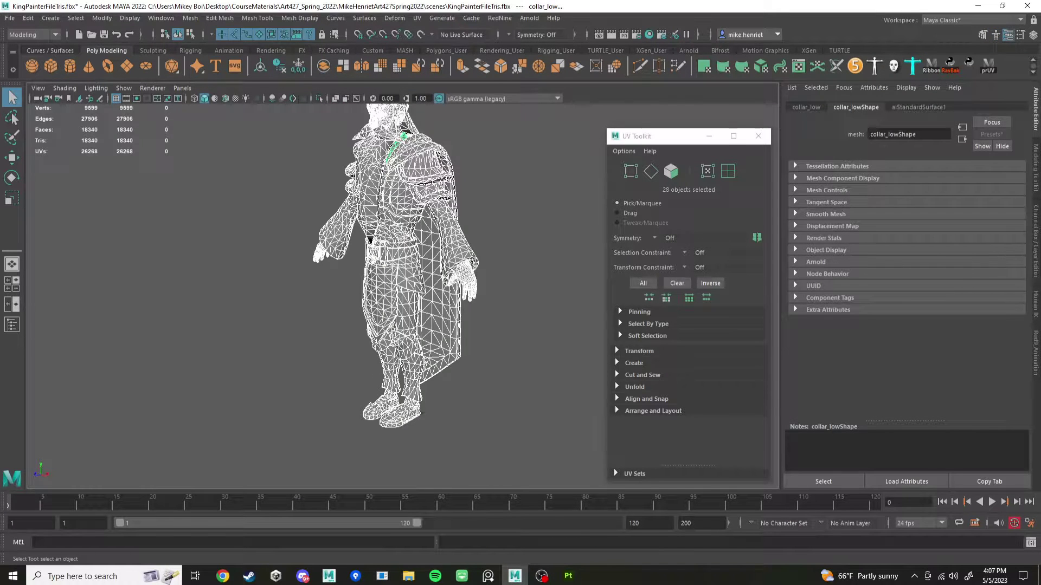
{"action": "middle_click_drag", "start_coordinate": [402, 281], "coordinate": [411, 354], "text": "alt"}
{"action": "left_click", "coordinate": [521, 325]}
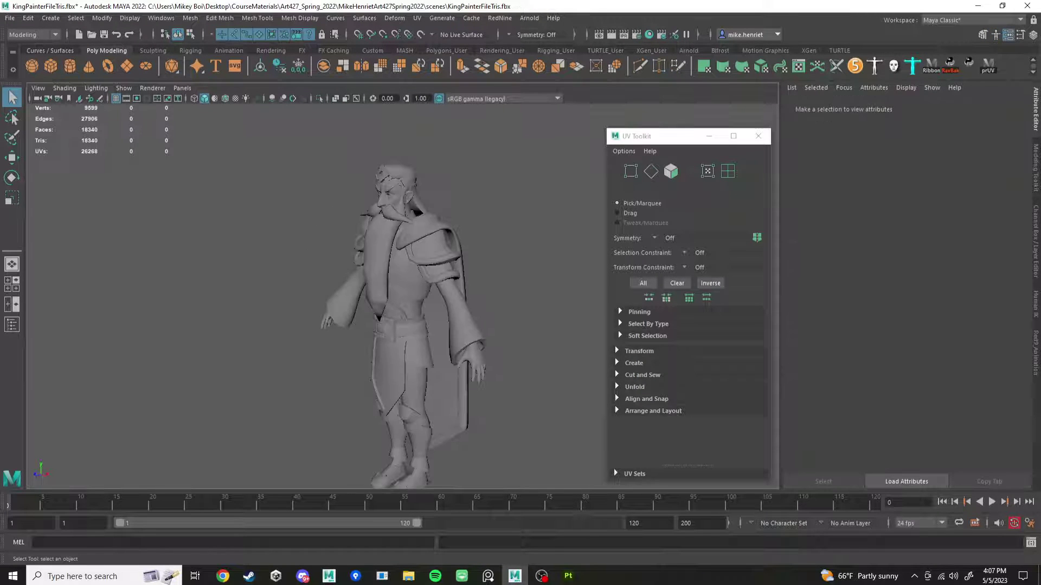
{"action": "scroll", "coordinate": [402, 296], "scroll_direction": "down", "scroll_amount": 3}
{"action": "left_click_drag", "start_coordinate": [309, 176], "coordinate": [501, 402]}
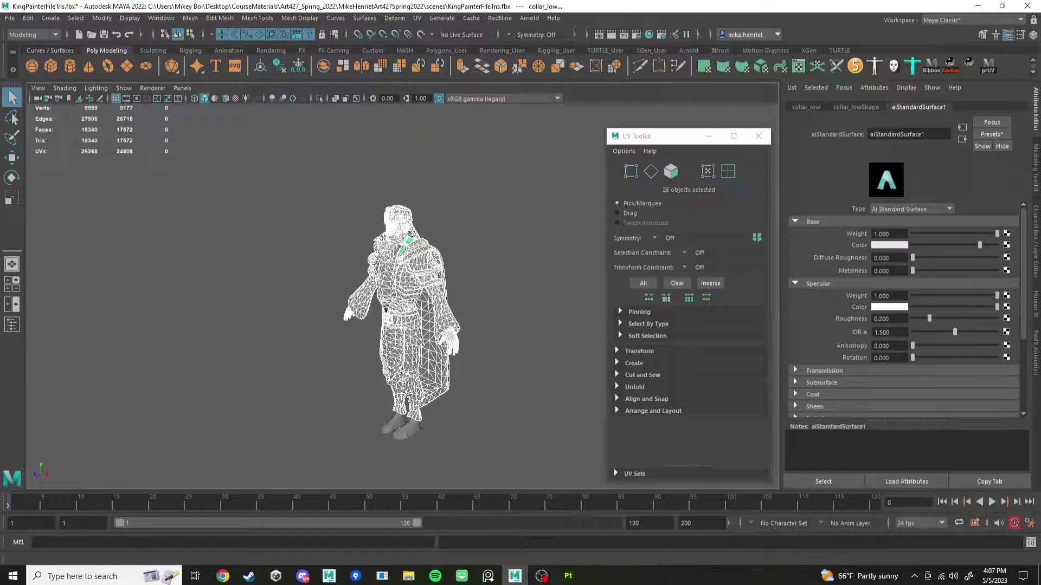
{"action": "double_click", "coordinate": [900, 134]}
{"action": "type", "text": "K"}
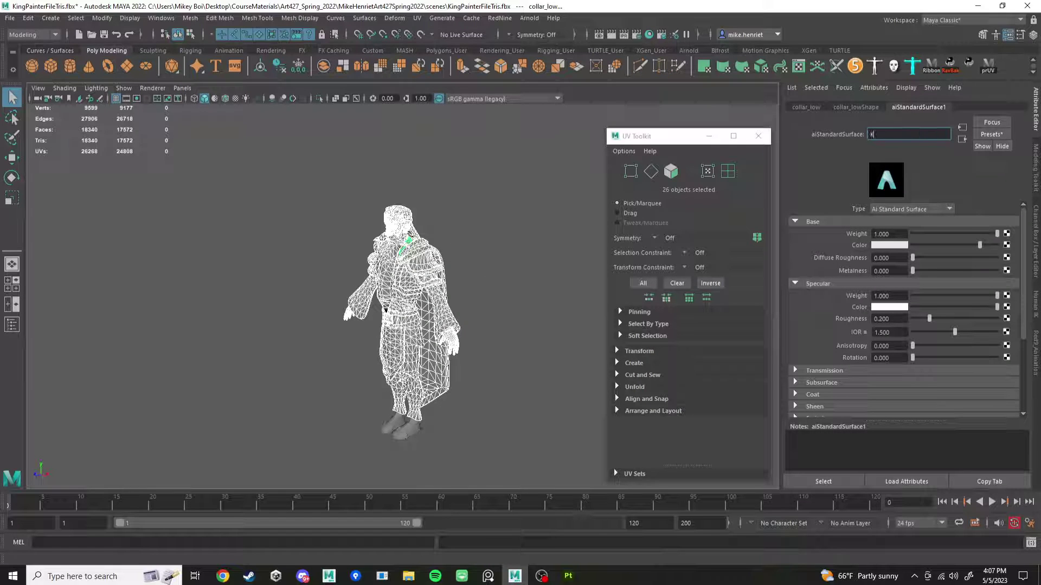
{"action": "type", "text": "ingMat"}
{"action": "key", "text": "Return"}
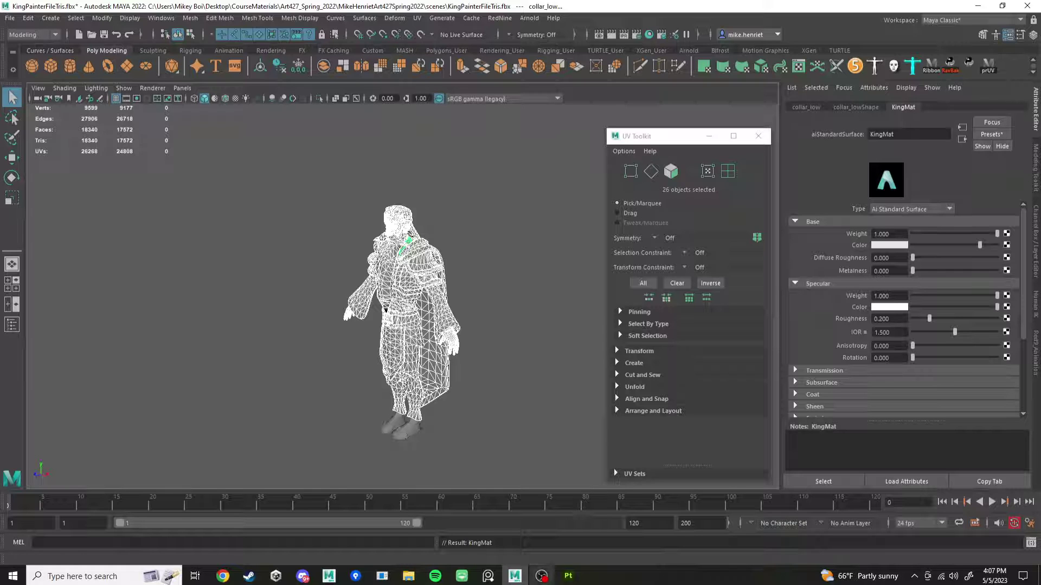
- Switch to Substance 3D Painter, start a texture export and choose the Arnold (AiStandard) preset among the output templates
{"action": "left_click", "coordinate": [568, 576]}
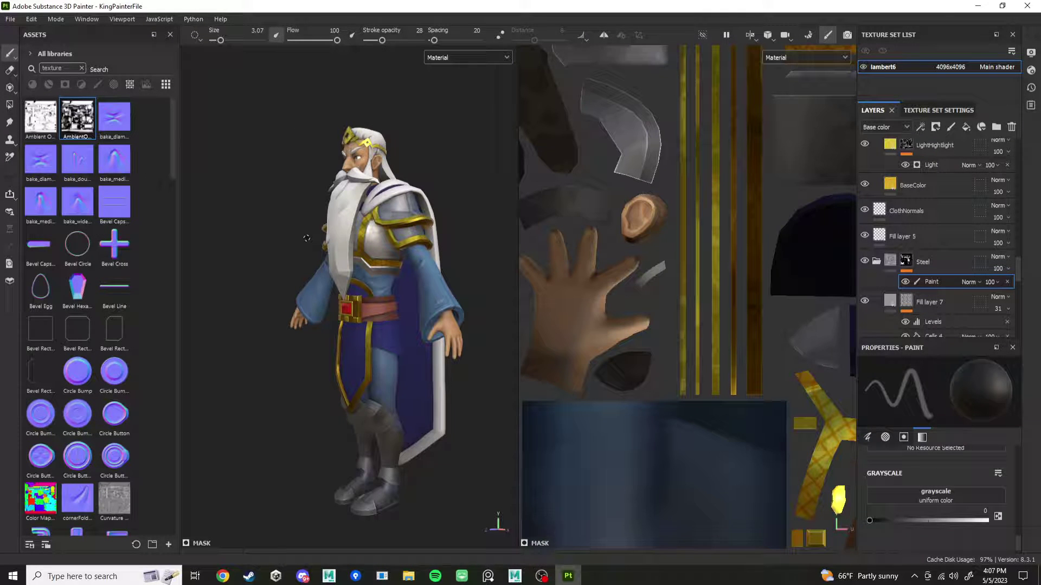
{"action": "left_click", "coordinate": [11, 19]}
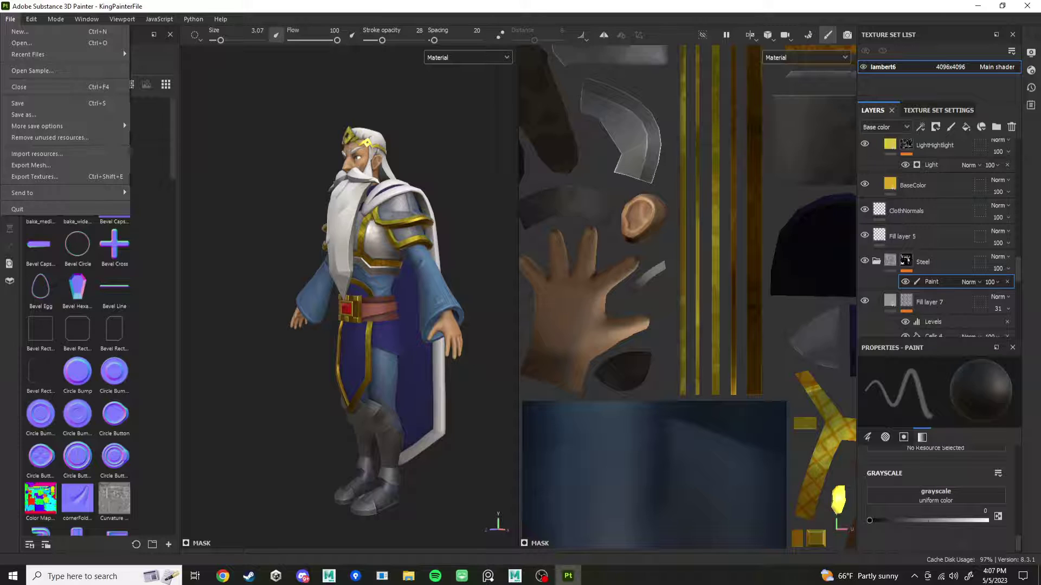
{"action": "left_click", "coordinate": [34, 177]}
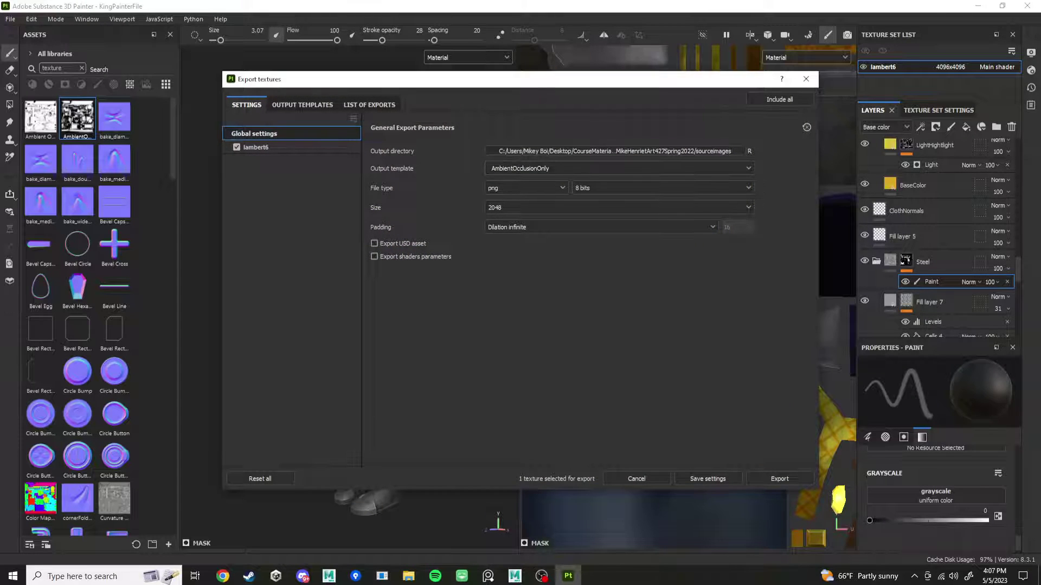
{"action": "left_click", "coordinate": [302, 105]}
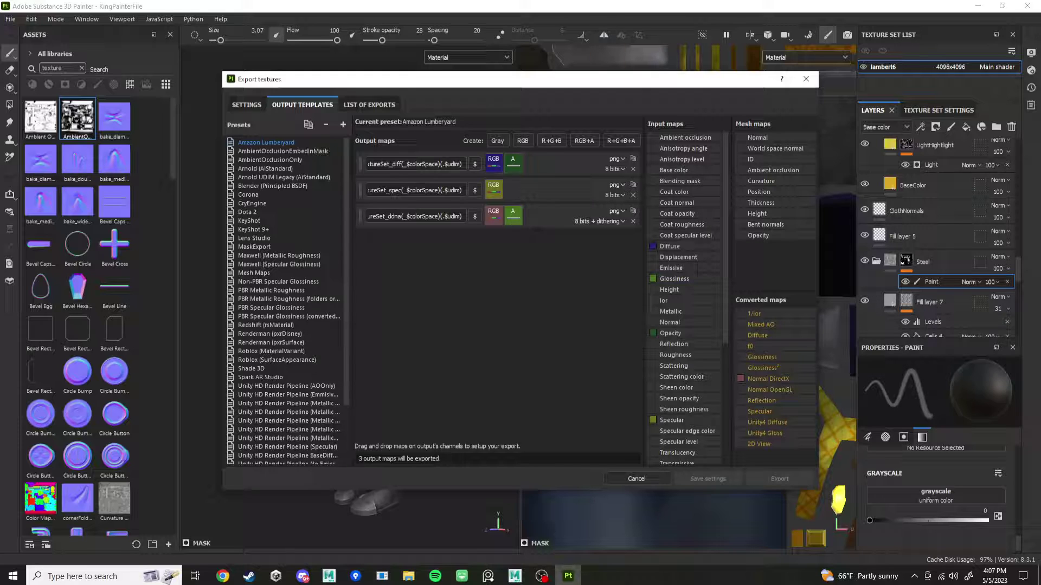
{"action": "left_click", "coordinate": [265, 169]}
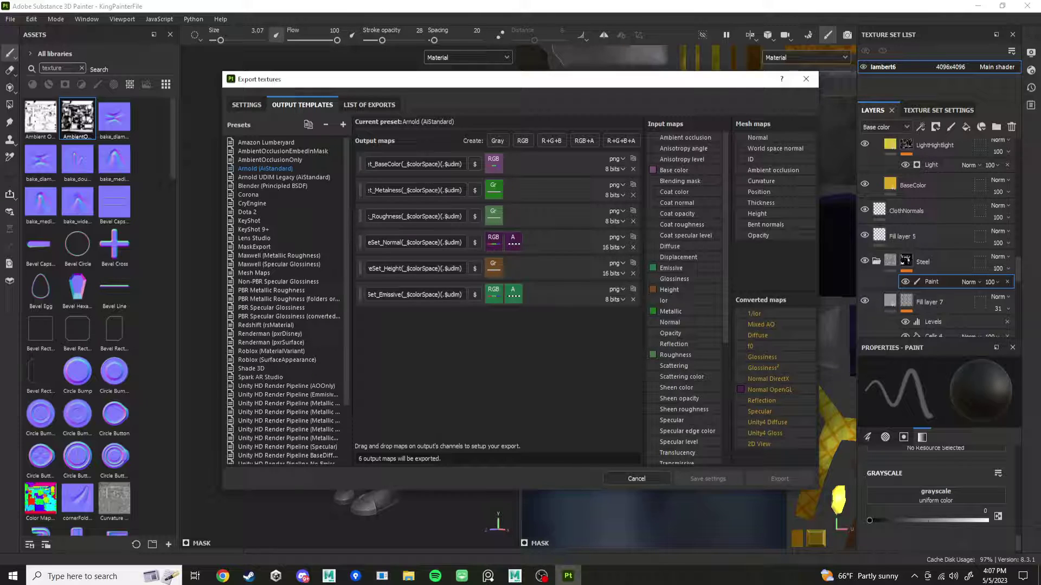
- Set the output template to Arnold (AiStandard) in the texture export settings
{"action": "left_click", "coordinate": [246, 105]}
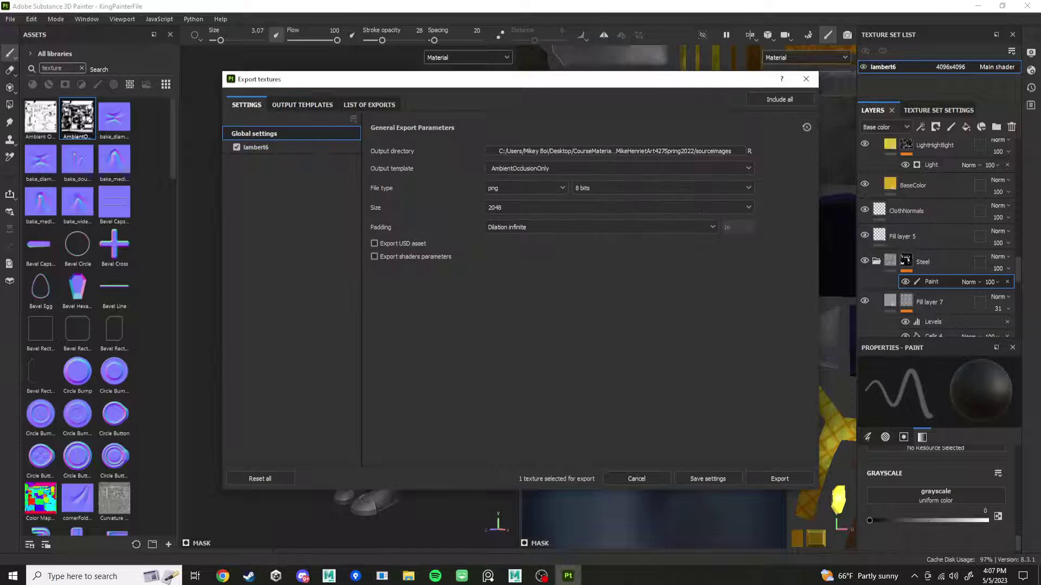
{"action": "left_click", "coordinate": [533, 169]}
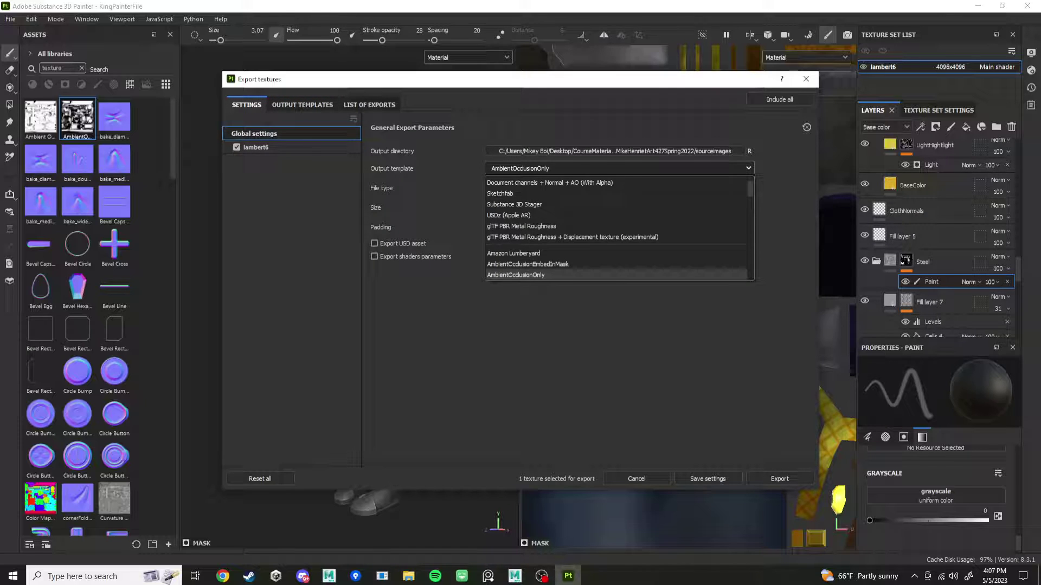
{"action": "scroll", "coordinate": [542, 232], "scroll_direction": "down", "scroll_amount": 2}
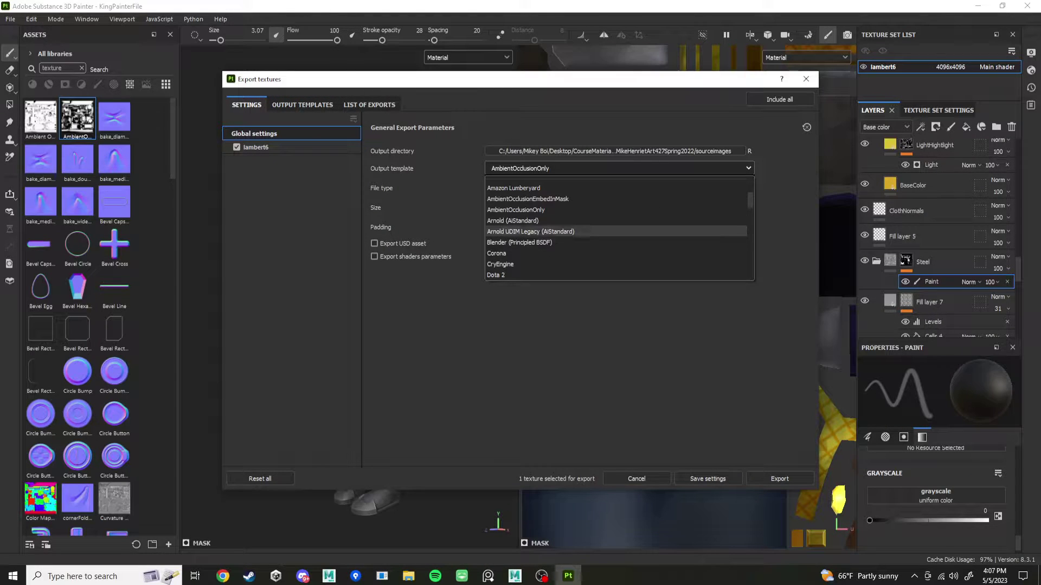
{"action": "left_click", "coordinate": [542, 221]}
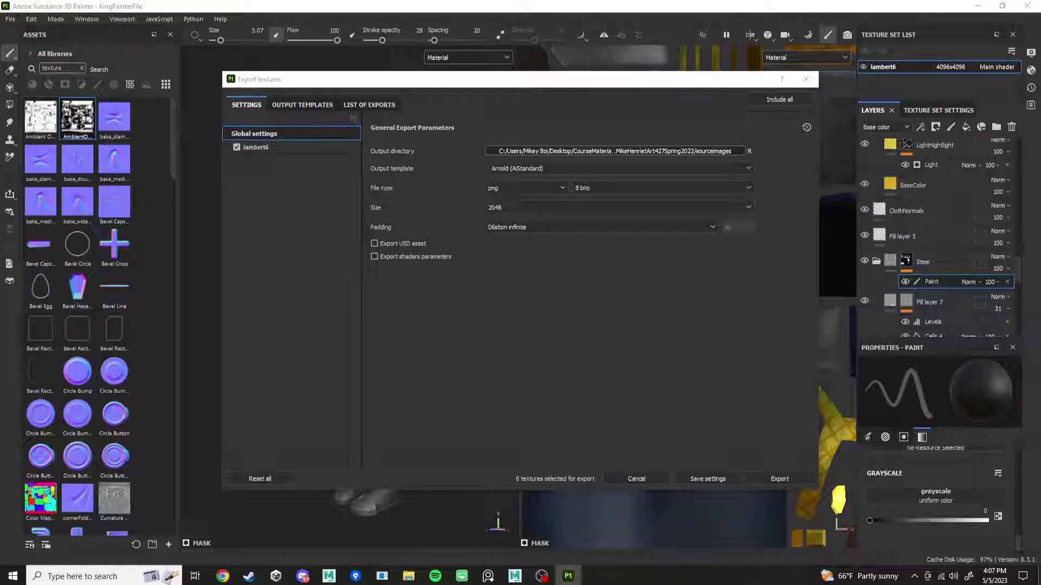
- Confirm the project's sourceimages folder as the output directory, export the textures and close the export window
{"action": "left_click", "coordinate": [614, 151]}
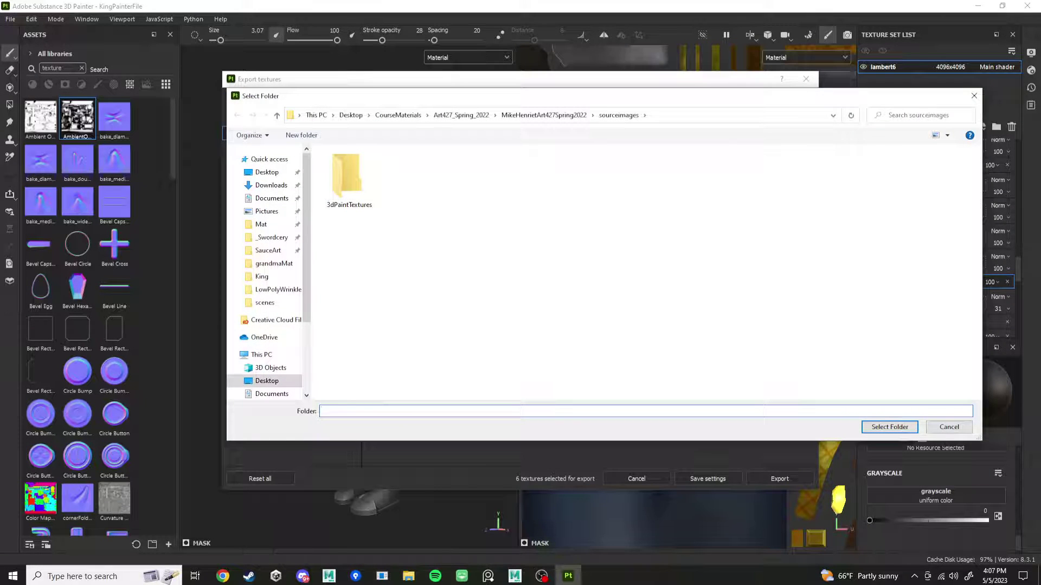
{"action": "left_click", "coordinate": [890, 427]}
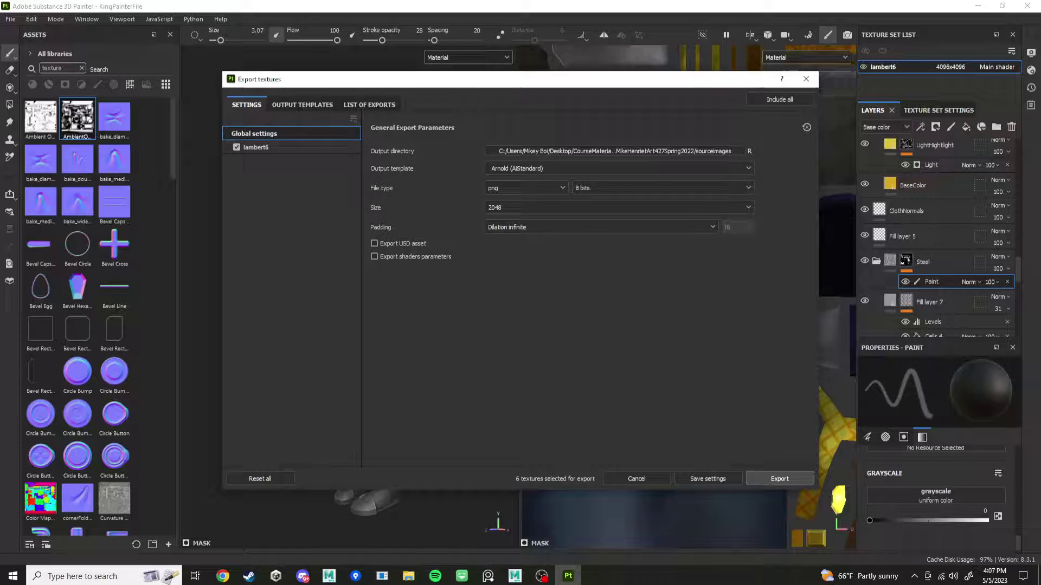
{"action": "left_click", "coordinate": [780, 479]}
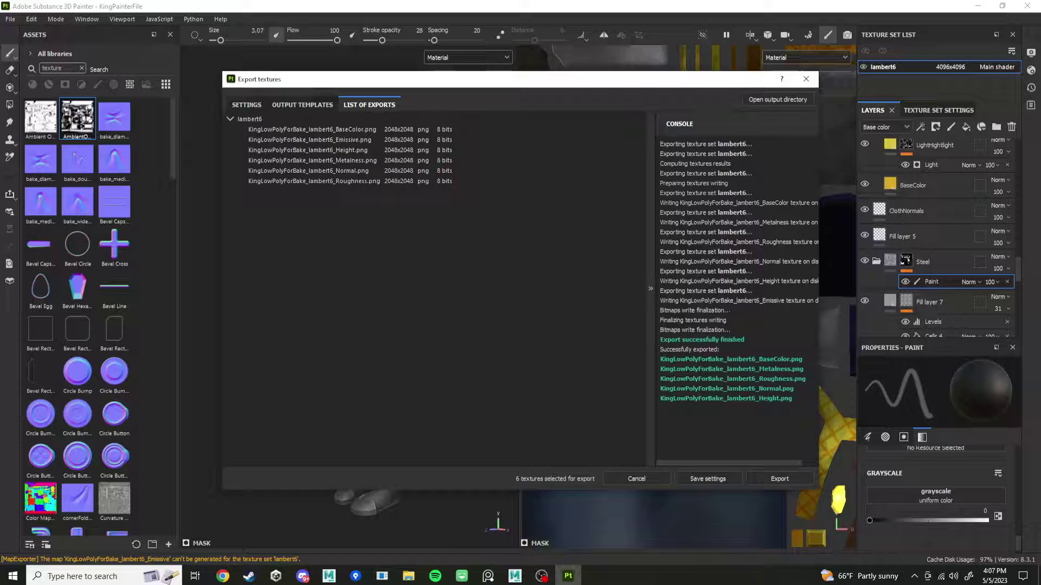
{"action": "left_click", "coordinate": [806, 78]}
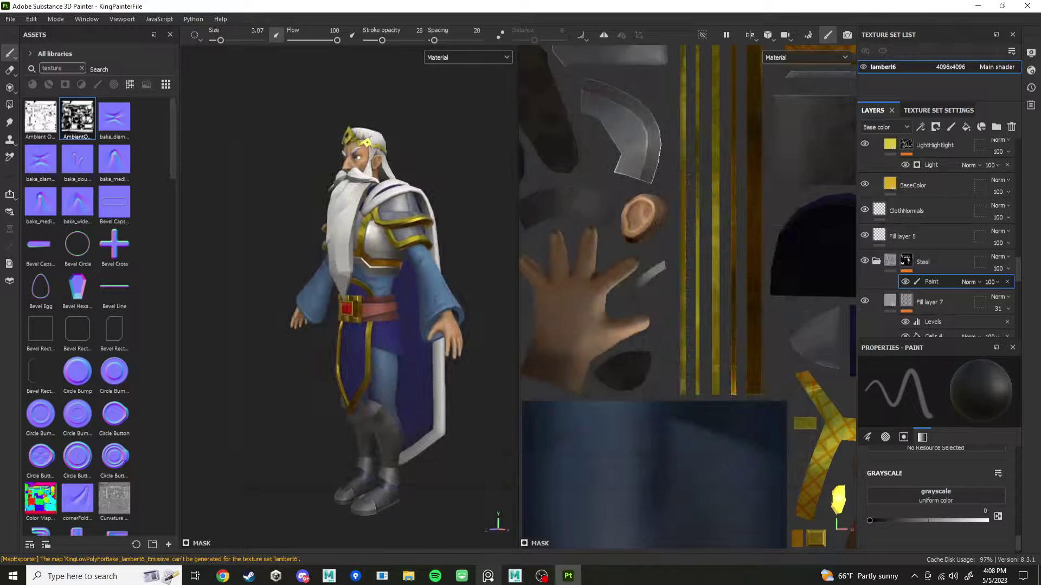
- Switch to Maya, select the king's shoulder armor and connect a File texture to KingMat's base color
{"action": "left_click", "coordinate": [514, 576]}
{"action": "left_click", "coordinate": [496, 293]}
{"action": "left_click", "coordinate": [424, 265]}
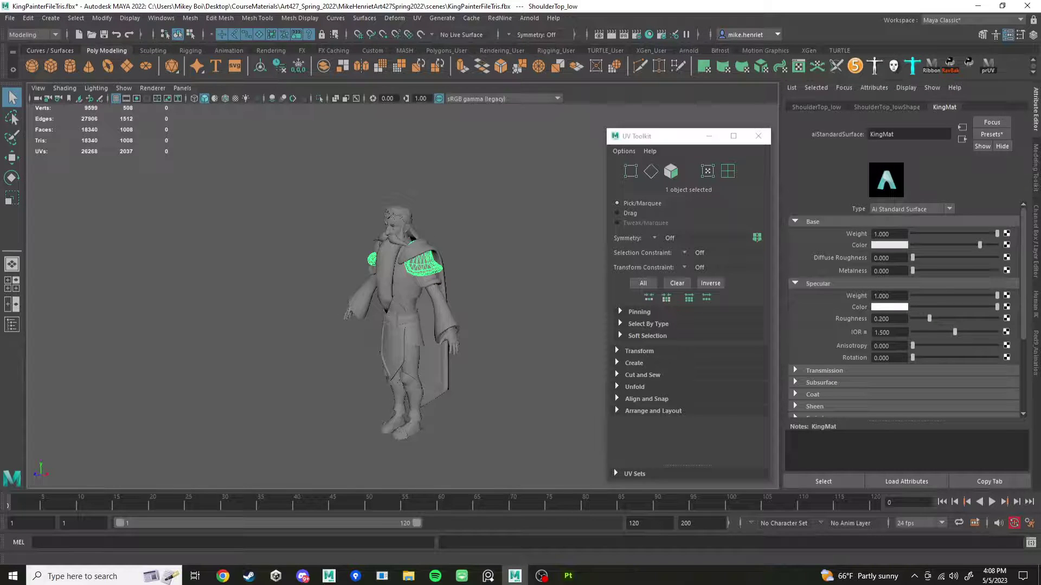
{"action": "left_click", "coordinate": [1006, 245]}
{"action": "left_click", "coordinate": [336, 266]}
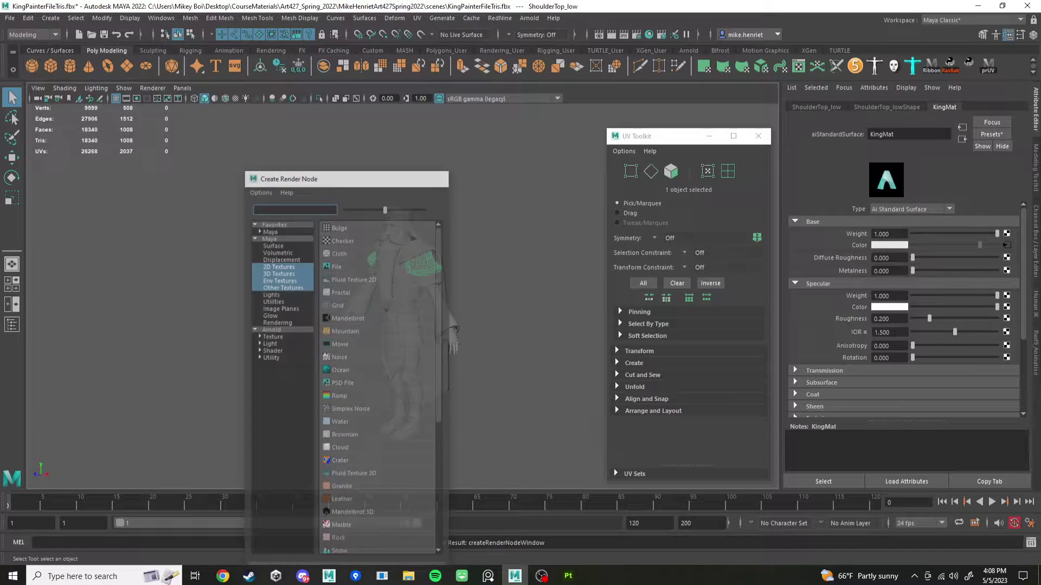
- Load KingLowPolyForBake_lambert6_BaseColor.png from sourceimages into the base color's file texture
{"action": "left_click", "coordinate": [1008, 255]}
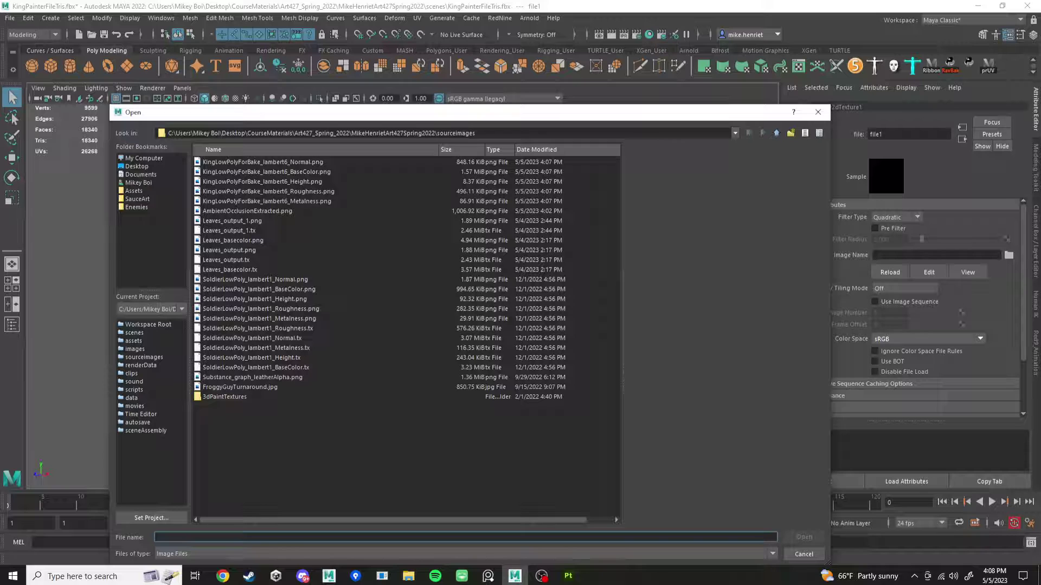
{"action": "left_click", "coordinate": [266, 172]}
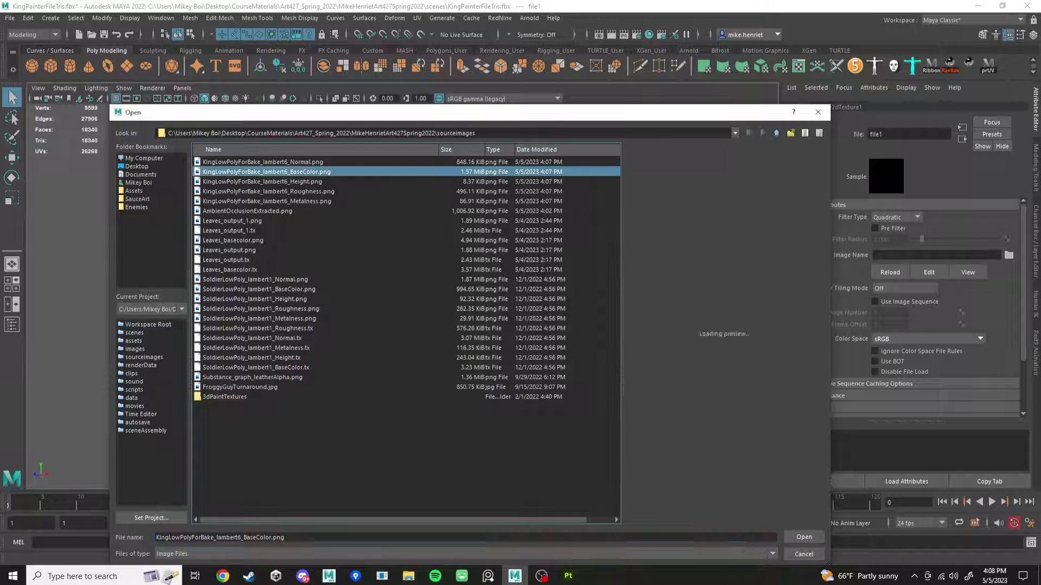
{"action": "left_click", "coordinate": [804, 537]}
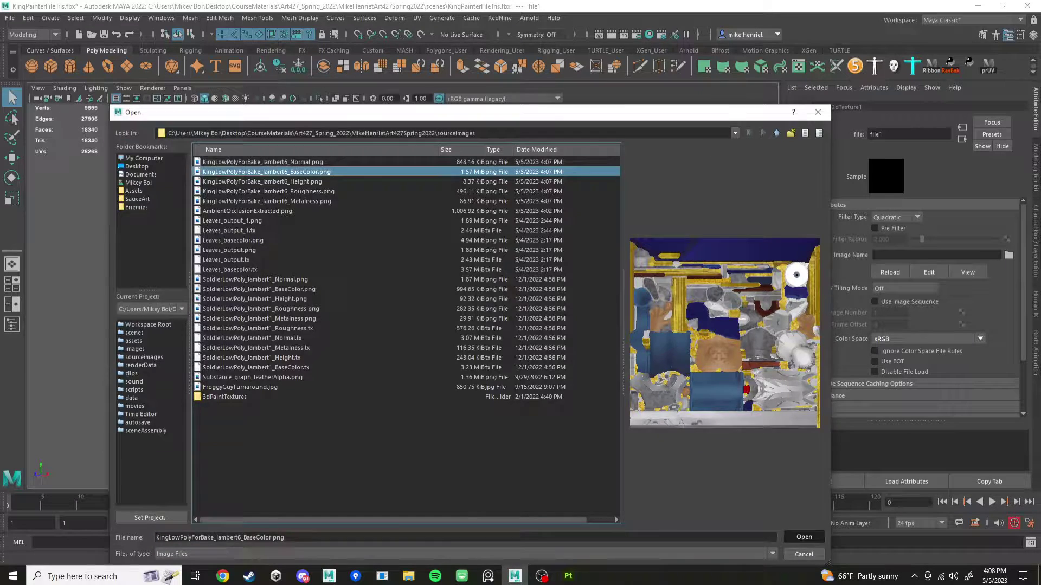
- Inspect the king with textures displayed in the viewport, then return to untextured shading
{"action": "key", "text": "6"}
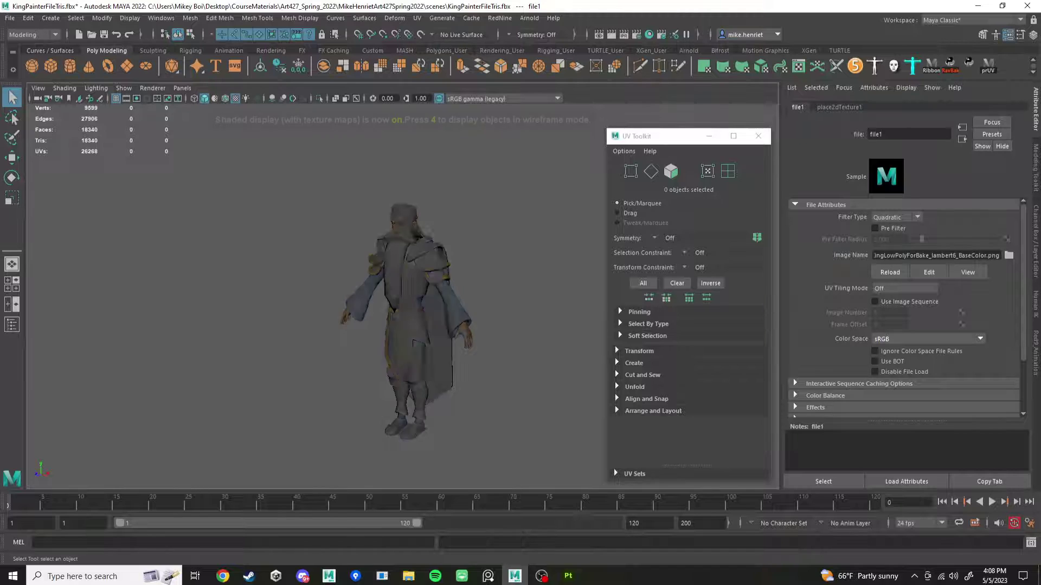
{"action": "scroll", "coordinate": [402, 296], "scroll_direction": "up", "scroll_amount": 5}
{"action": "left_click_drag", "start_coordinate": [379, 295], "coordinate": [357, 298], "text": "alt"}
{"action": "scroll", "coordinate": [402, 296], "scroll_direction": "down", "scroll_amount": 5}
{"action": "scroll", "coordinate": [379, 309], "scroll_direction": "up", "scroll_amount": 5}
{"action": "scroll", "coordinate": [379, 308], "scroll_direction": "down", "scroll_amount": 3}
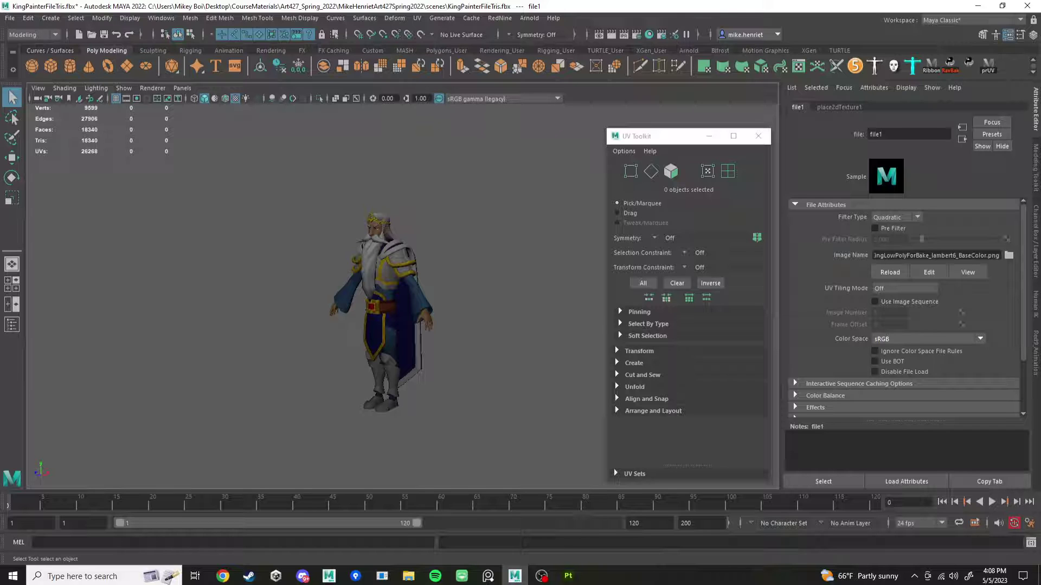
{"action": "mouse_move", "coordinate": [379, 309]}
{"action": "left_mouse_down", "text": "alt"}
{"action": "mouse_move", "coordinate": [423, 310]}
{"action": "mouse_move", "coordinate": [360, 305]}
{"action": "mouse_move", "coordinate": [385, 306]}
{"action": "left_mouse_up", "text": "alt"}
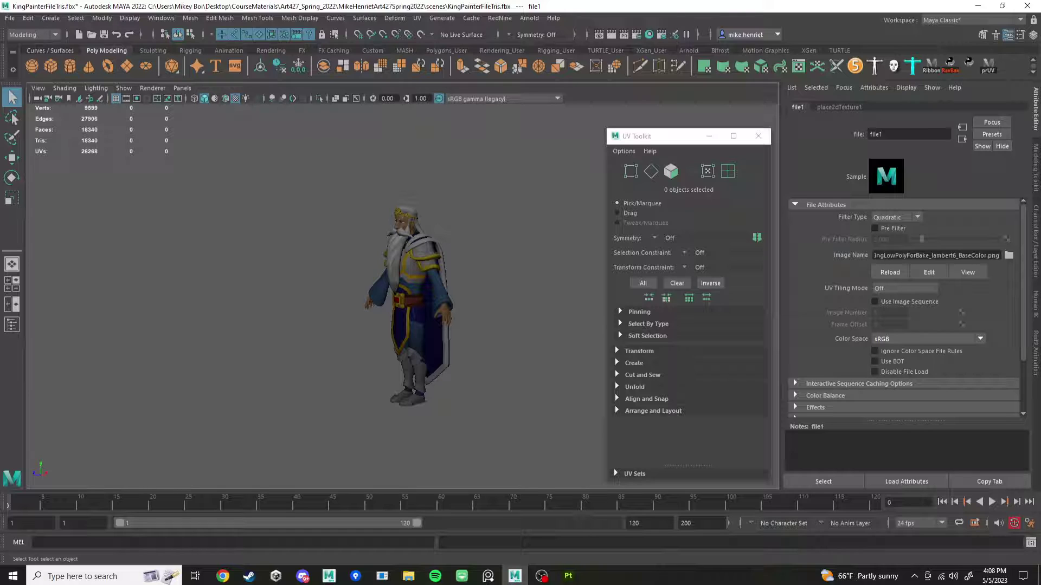
{"action": "key", "text": "5"}
{"action": "mouse_move", "coordinate": [379, 305]}
{"action": "left_mouse_down", "text": "alt"}
{"action": "mouse_move", "coordinate": [434, 305]}
{"action": "mouse_move", "coordinate": [414, 305]}
{"action": "left_mouse_up", "text": "alt"}
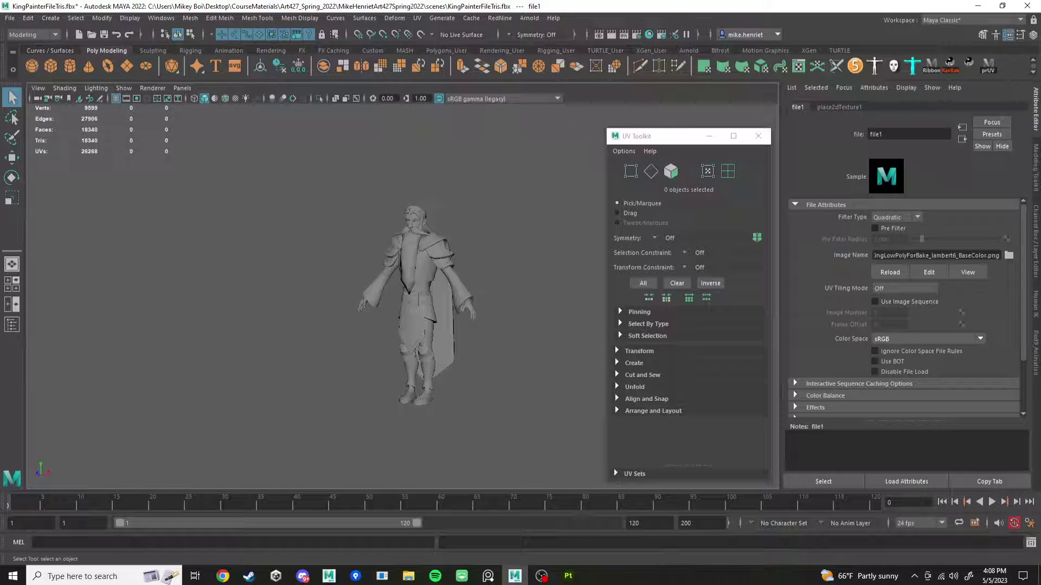
{"action": "left_click_drag", "start_coordinate": [415, 305], "coordinate": [403, 305], "text": "alt"}
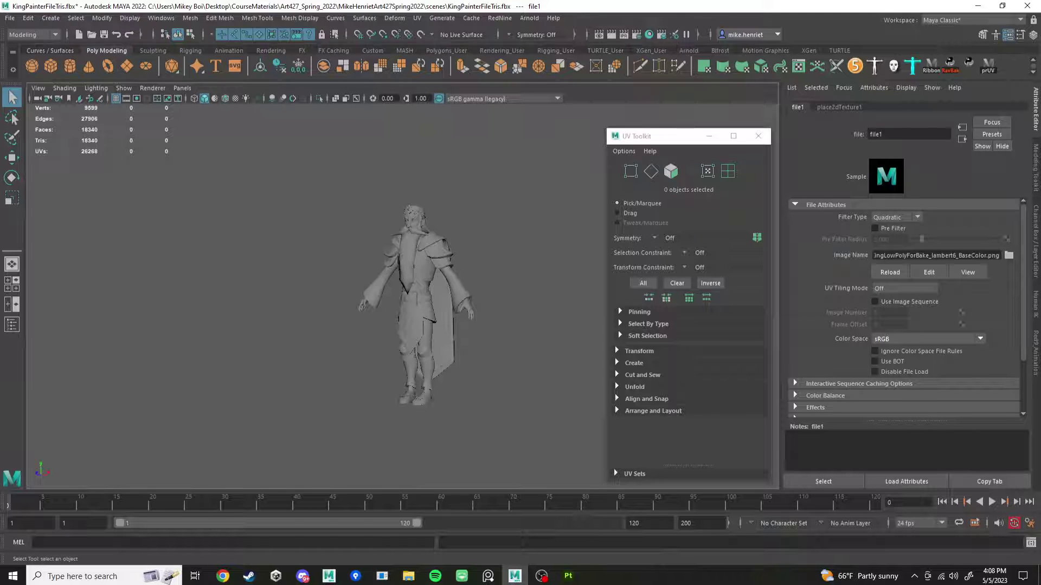
- Open the Hypershade, widen its window and graph the input and output connections of KingMat
{"action": "left_click", "coordinate": [962, 139]}
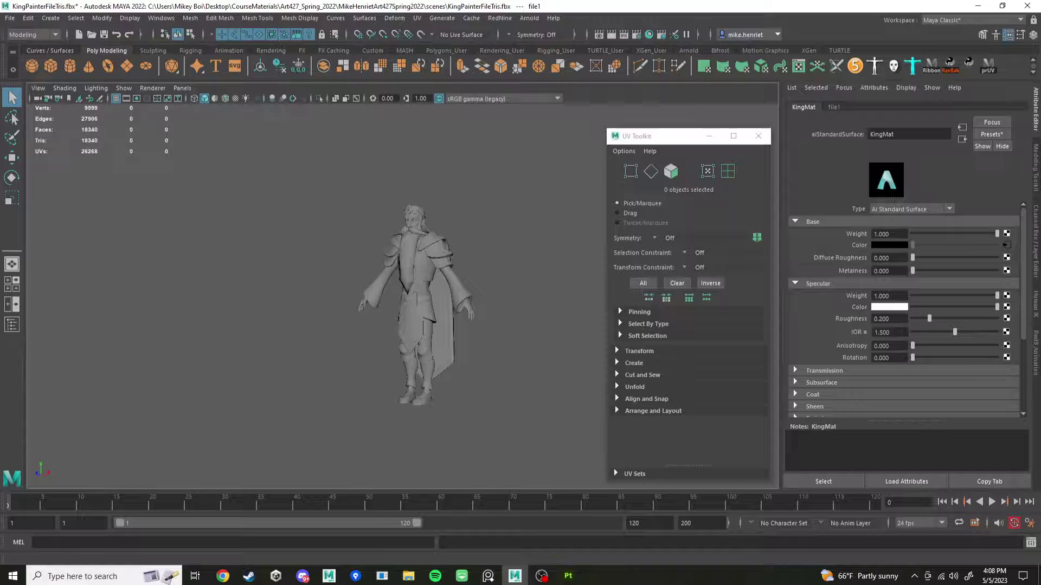
{"action": "left_click", "coordinate": [161, 17]}
{"action": "mouse_move", "coordinate": [190, 89]}
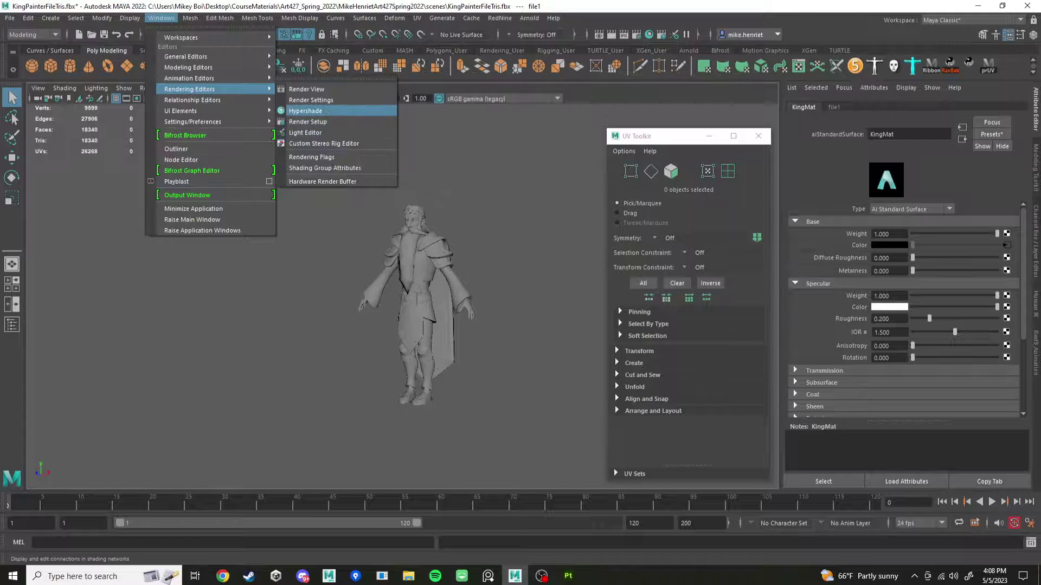
{"action": "left_click", "coordinate": [305, 110]}
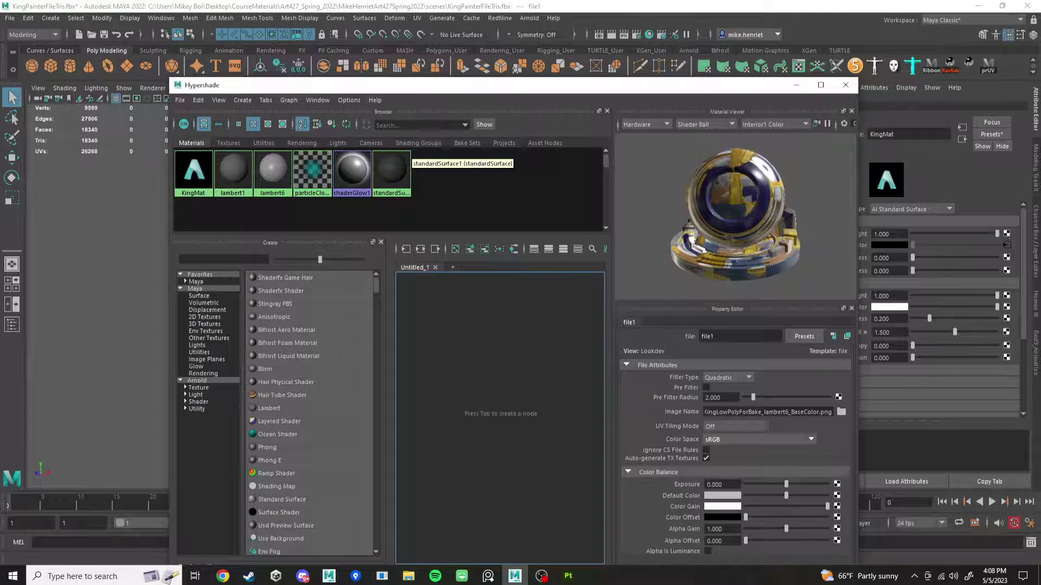
{"action": "left_click", "coordinate": [194, 170]}
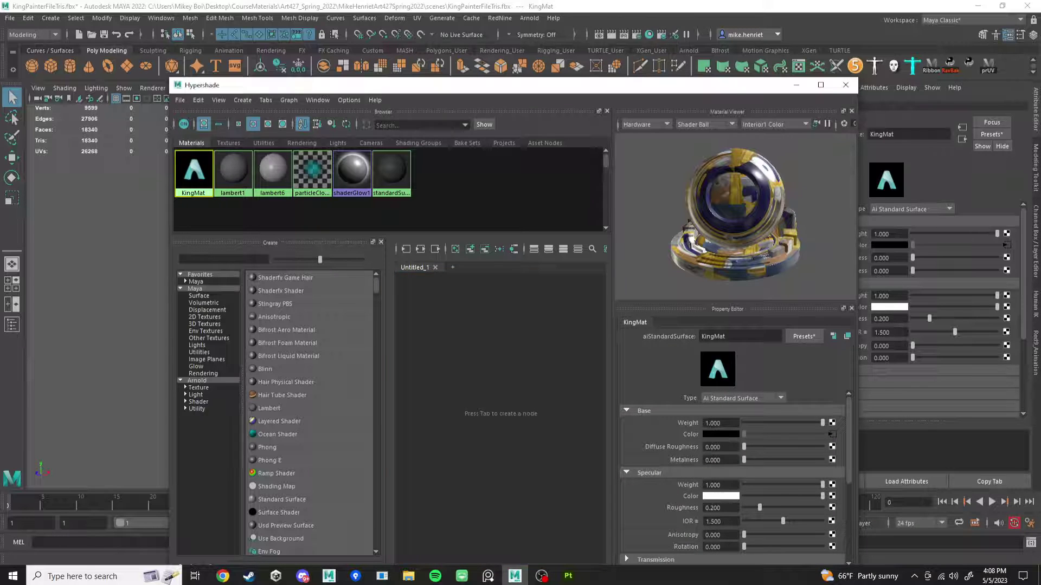
{"action": "left_click_drag", "start_coordinate": [170, 233], "coordinate": [68, 233]}
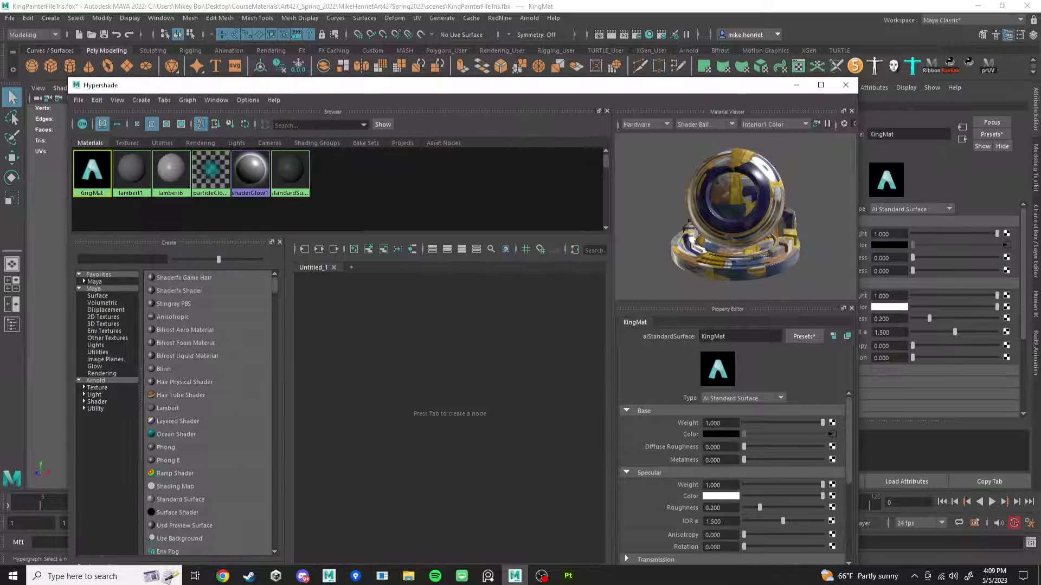
{"action": "left_click", "coordinate": [319, 249]}
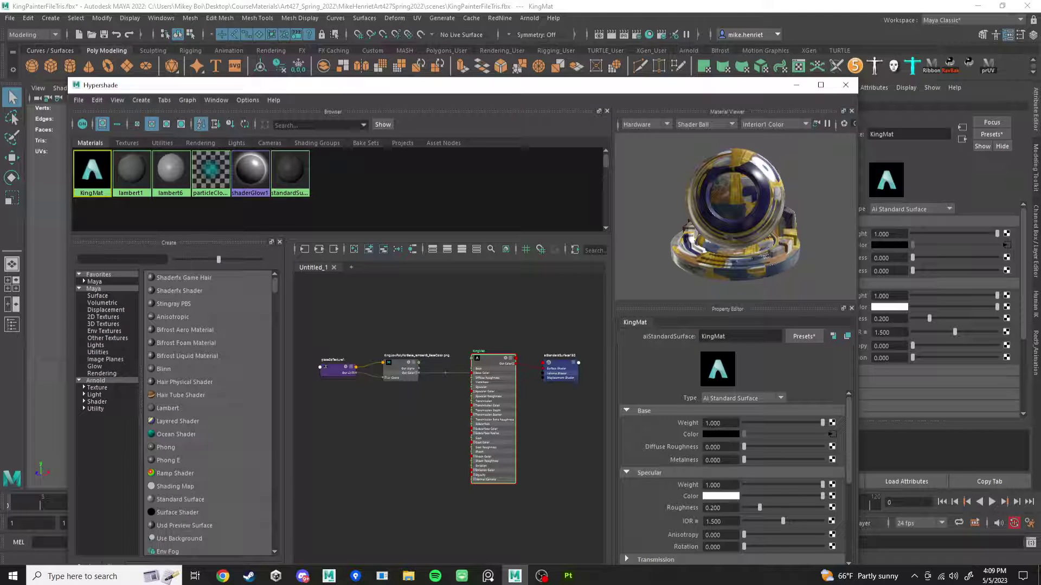
- Connect a new File texture node to KingMat's specular roughness
{"action": "scroll", "coordinate": [495, 364], "scroll_direction": "up", "scroll_amount": 8}
{"action": "scroll", "coordinate": [461, 325], "scroll_direction": "down", "scroll_amount": 7}
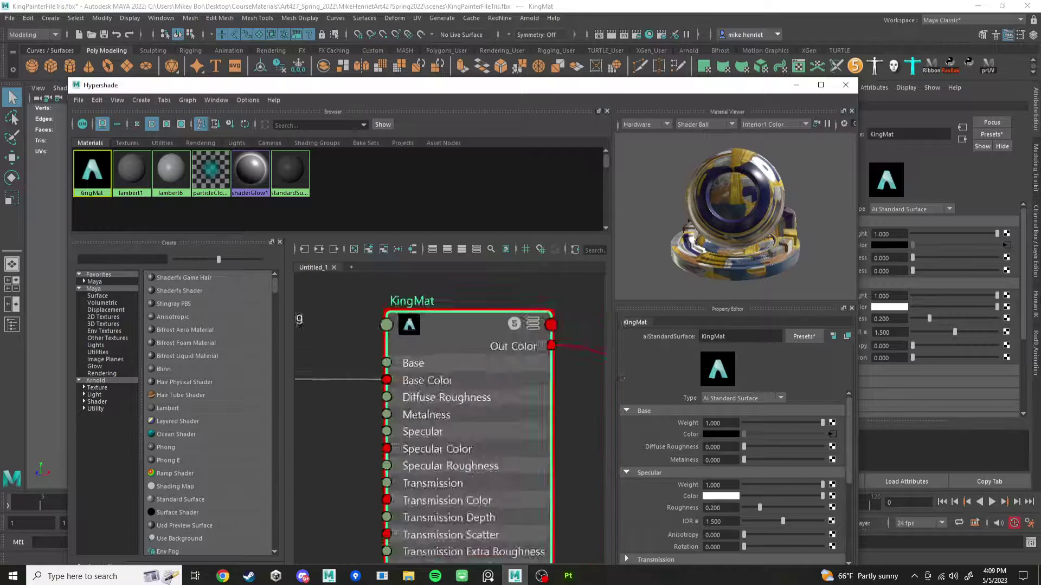
{"action": "scroll", "coordinate": [394, 335], "scroll_direction": "up", "scroll_amount": 3}
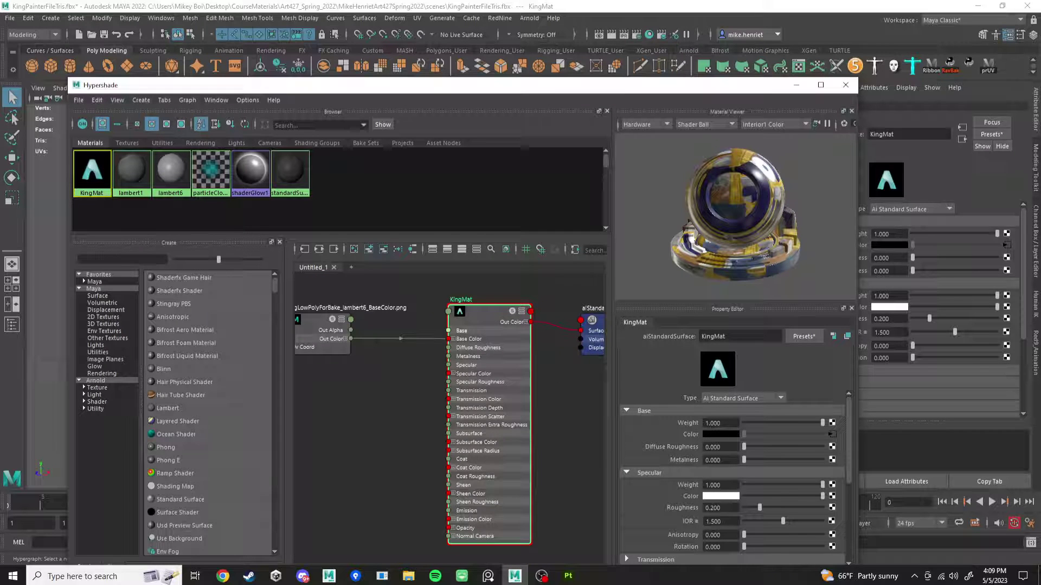
{"action": "scroll", "coordinate": [564, 347], "scroll_direction": "down", "scroll_amount": 3}
{"action": "scroll", "coordinate": [527, 348], "scroll_direction": "up", "scroll_amount": 3}
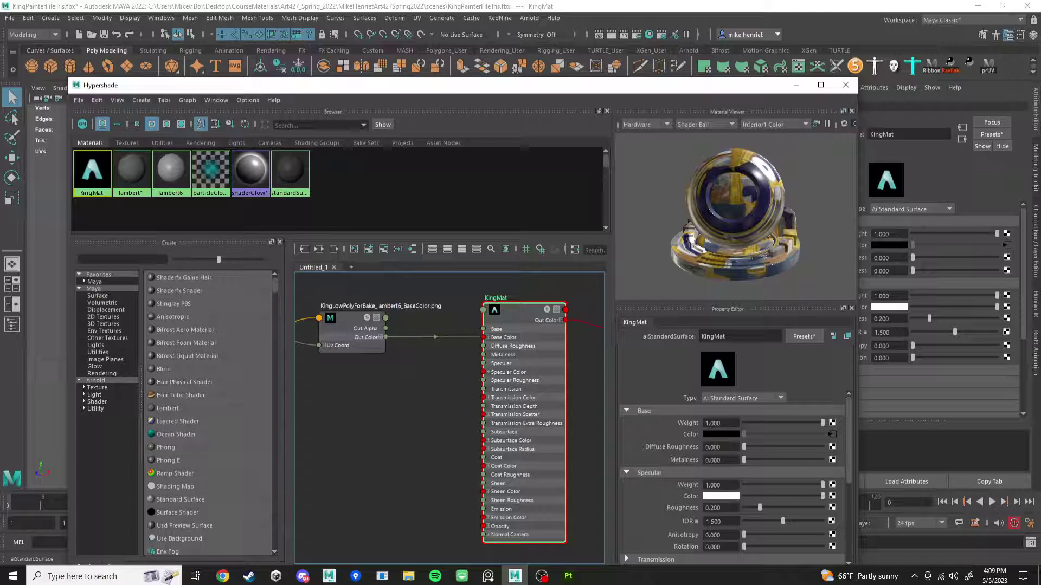
{"action": "left_click", "coordinate": [832, 508]}
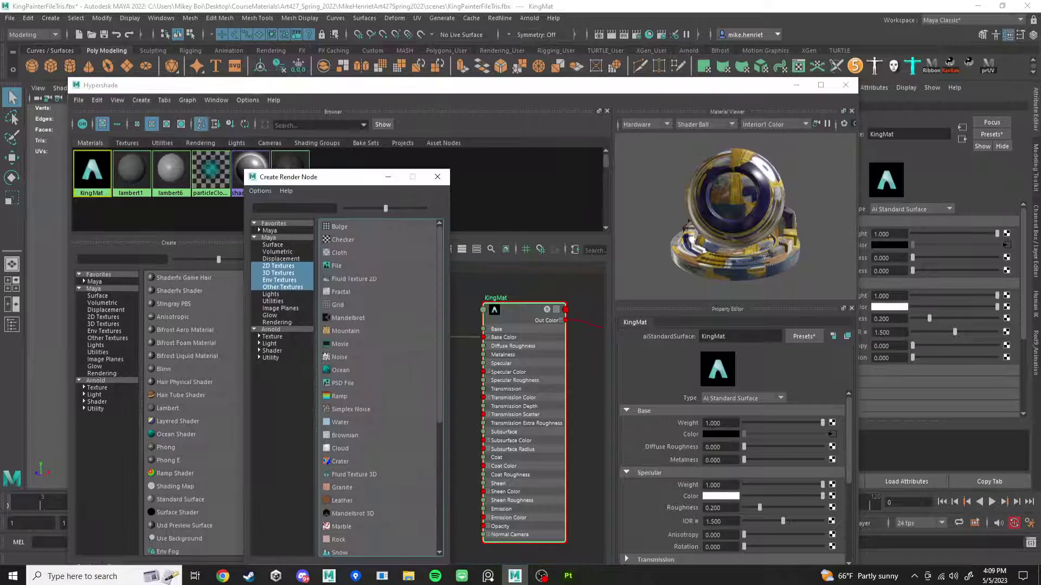
{"action": "left_click", "coordinate": [336, 265]}
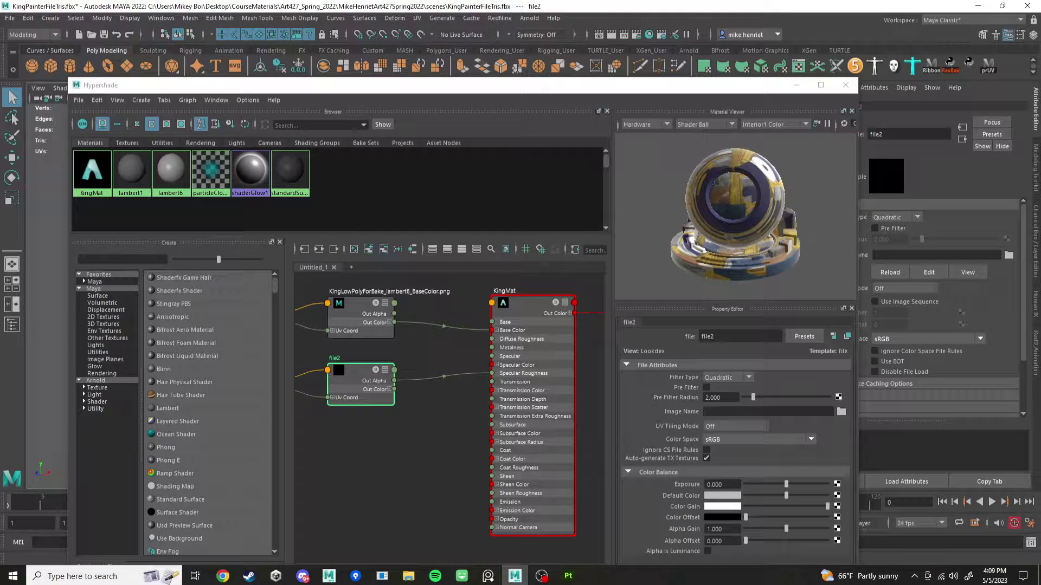
- Load KingLowPolyForBake_lambert6_Roughness.png into the specular roughness file node and set its color space to Raw
{"action": "left_click", "coordinate": [841, 412]}
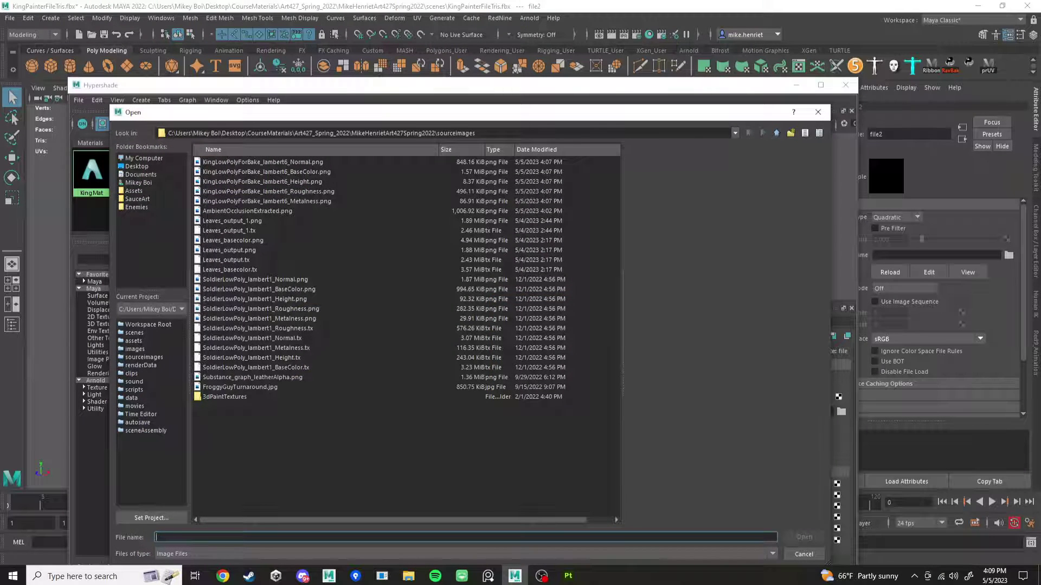
{"action": "left_click", "coordinate": [268, 191]}
{"action": "left_click", "coordinate": [804, 536]}
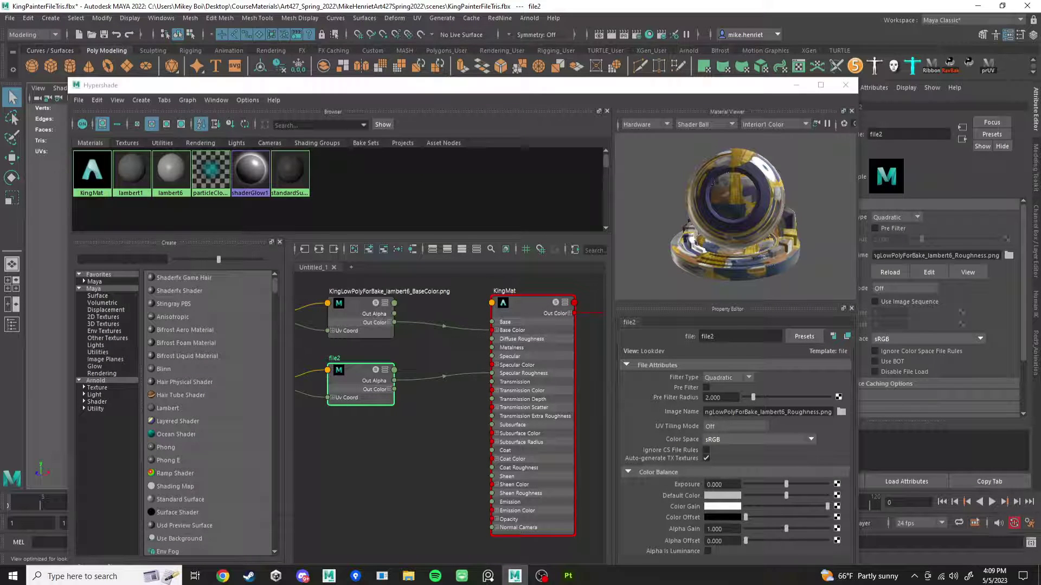
{"action": "left_click", "coordinate": [758, 439]}
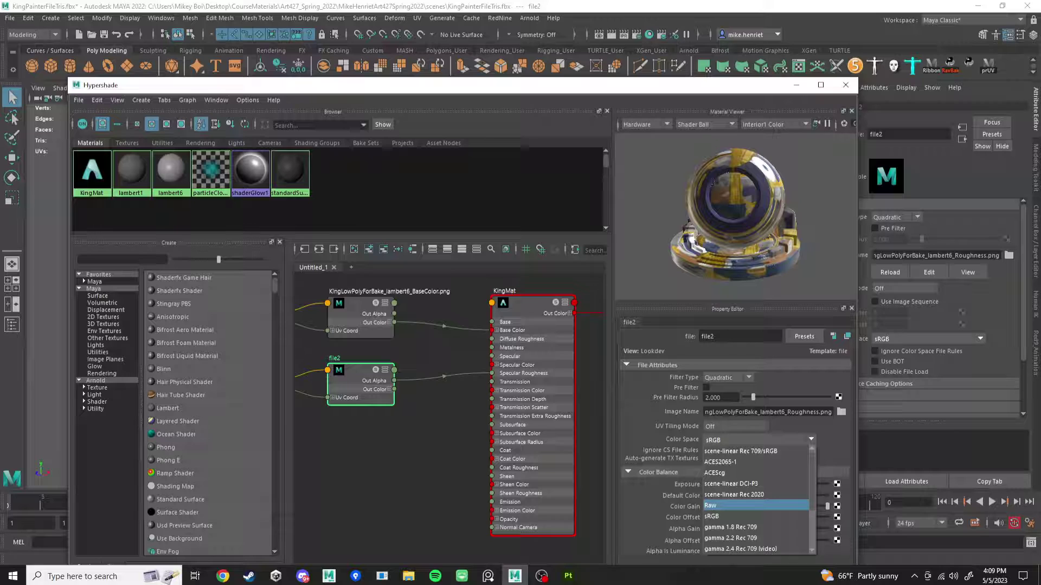
{"action": "left_click", "coordinate": [710, 505]}
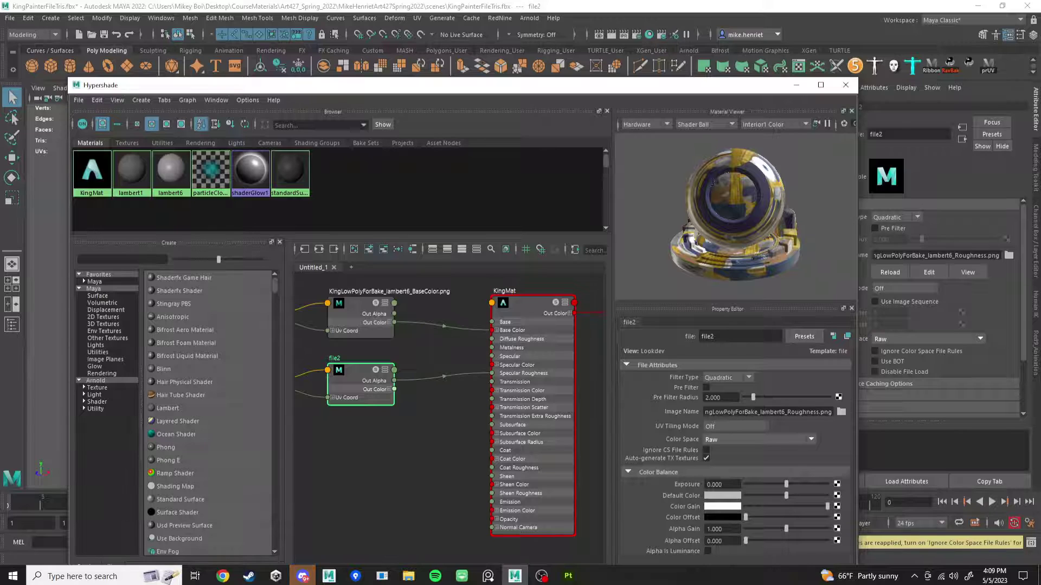
- Connect the roughness file node's Out Color R to KingMat's Specular Roughness in place of Out Alpha and check the shader ball preview
{"action": "left_click", "coordinate": [390, 390]}
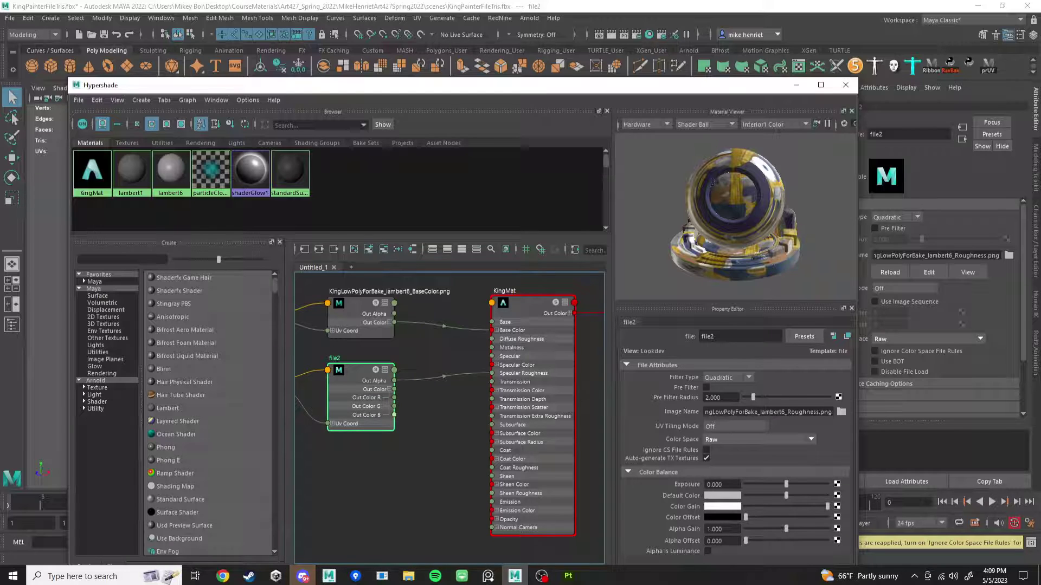
{"action": "left_click_drag", "start_coordinate": [360, 373], "coordinate": [358, 364]}
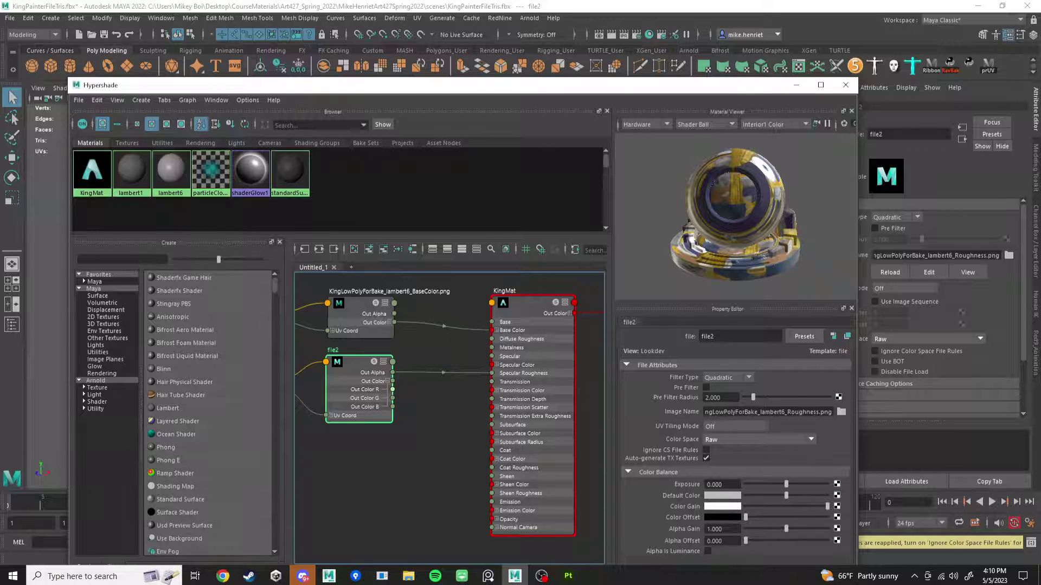
{"action": "left_click_drag", "start_coordinate": [392, 389], "coordinate": [491, 382]}
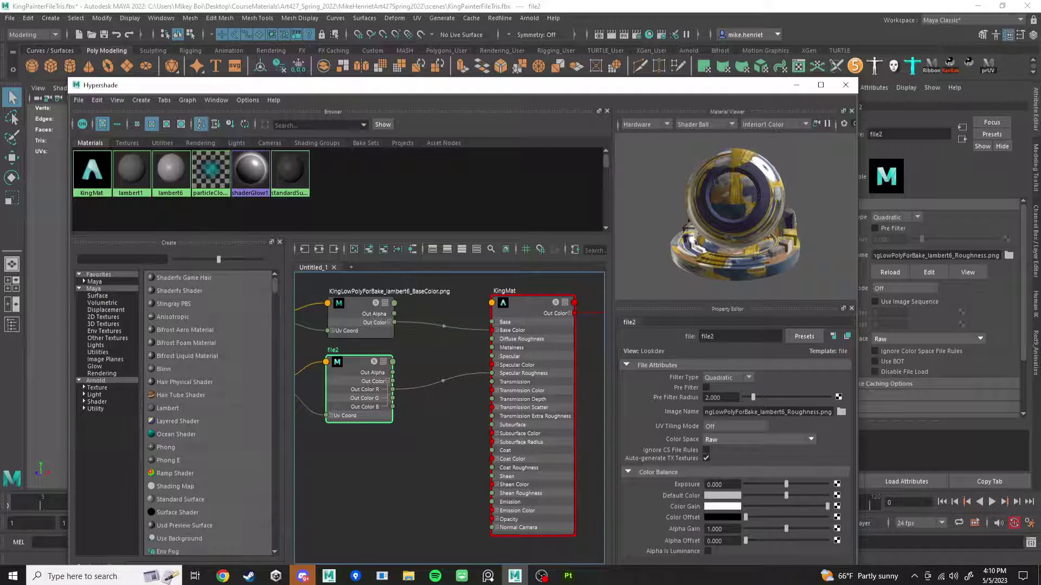
{"action": "left_click_drag", "start_coordinate": [734, 217], "coordinate": [711, 244], "text": "alt"}
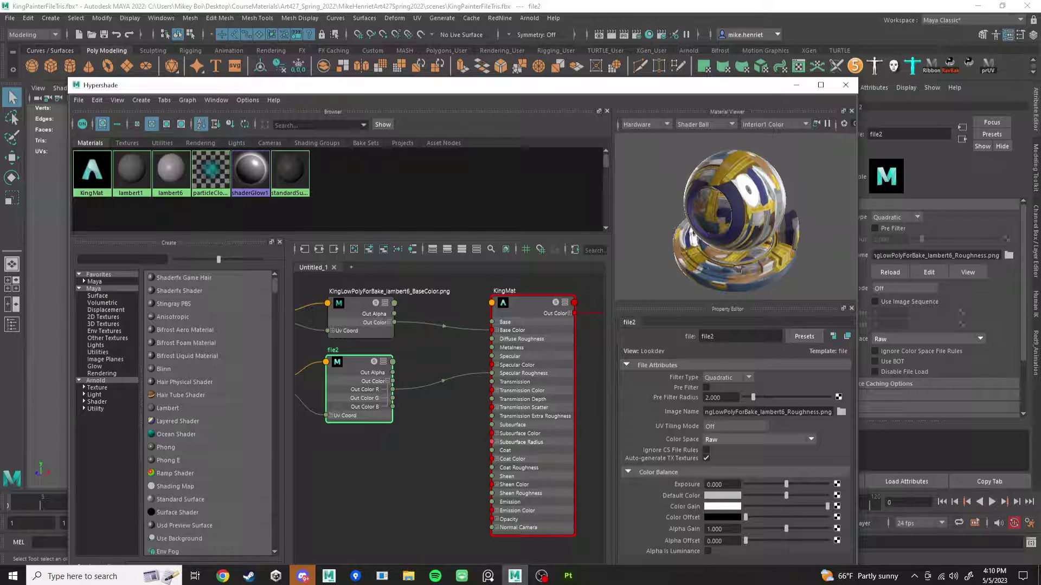
- Connect a new File texture node to KingMat's metalness
{"action": "left_click", "coordinate": [527, 303]}
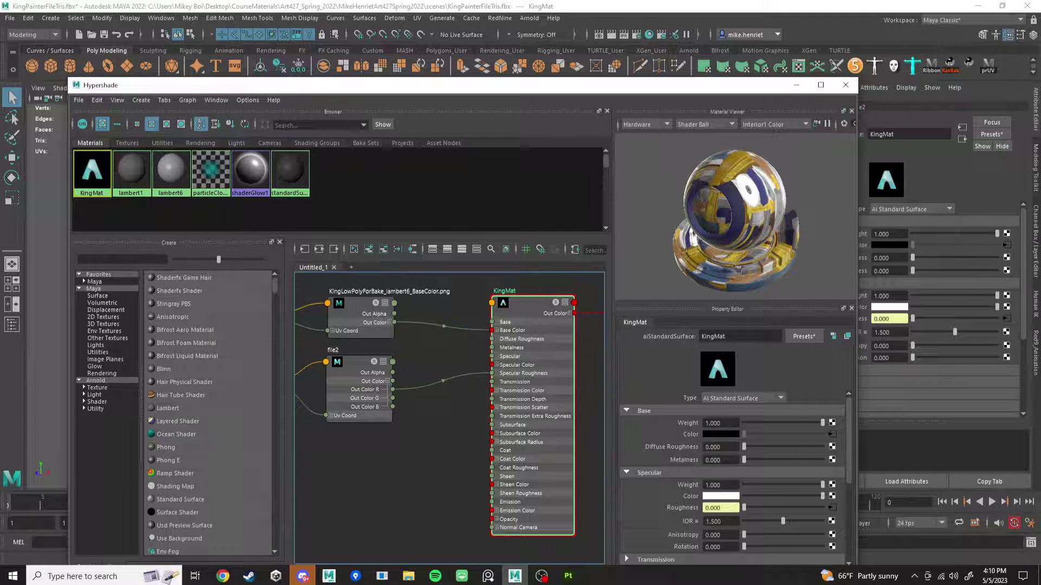
{"action": "left_click", "coordinate": [832, 460]}
{"action": "left_click", "coordinate": [337, 265]}
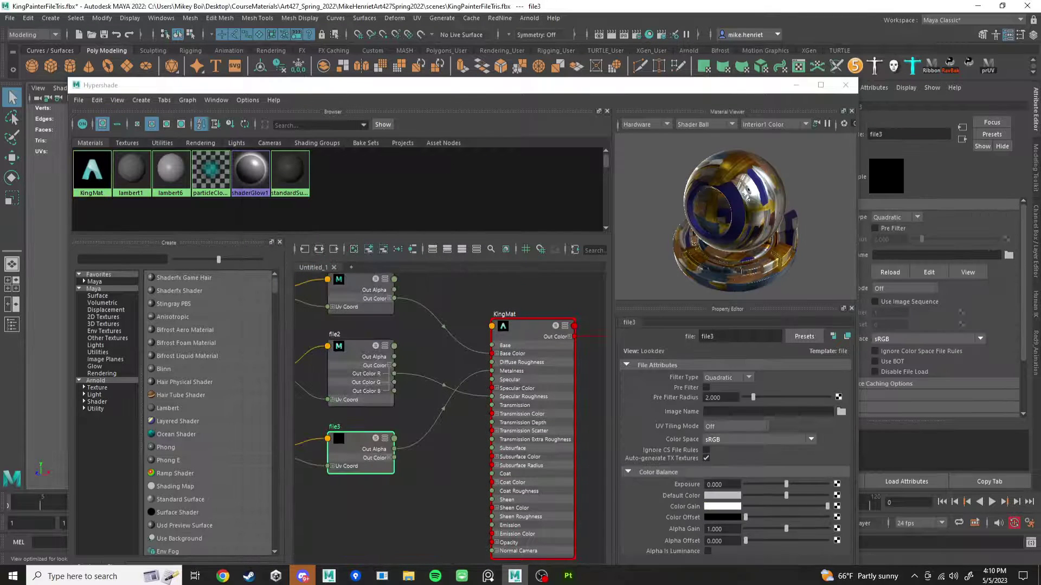
- Load KingLowPolyForBake_lambert6_Metalness.png into the metalness file node and set its color space to Raw
{"action": "left_click", "coordinate": [842, 412]}
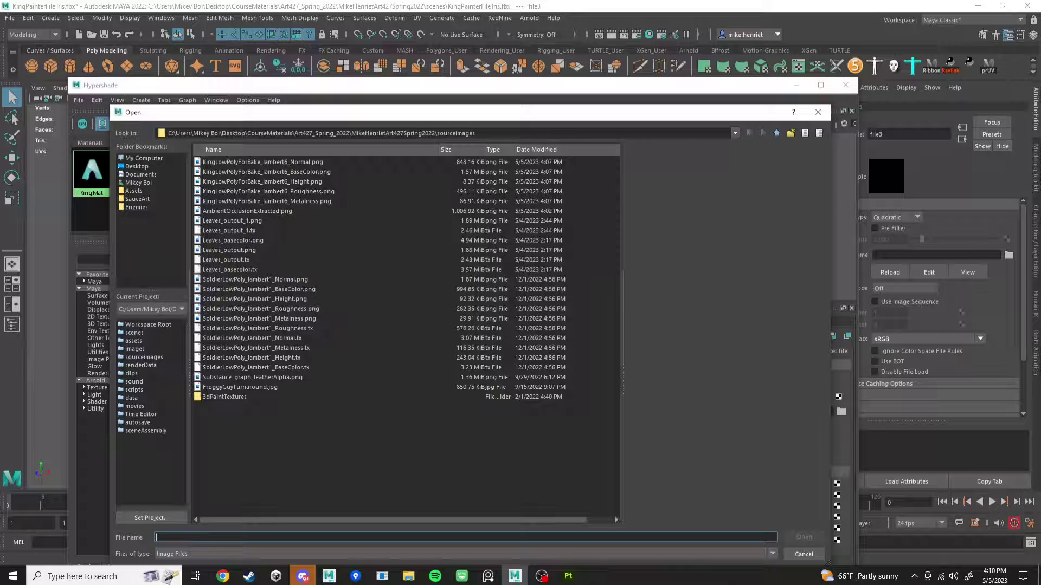
{"action": "left_click", "coordinate": [267, 201]}
{"action": "left_click", "coordinate": [804, 537]}
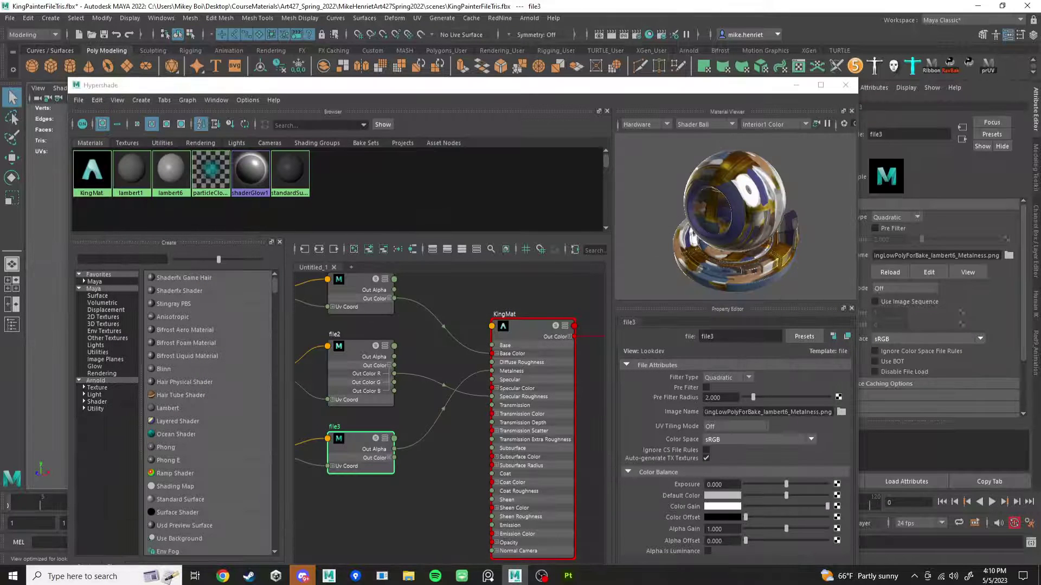
{"action": "left_click", "coordinate": [759, 439]}
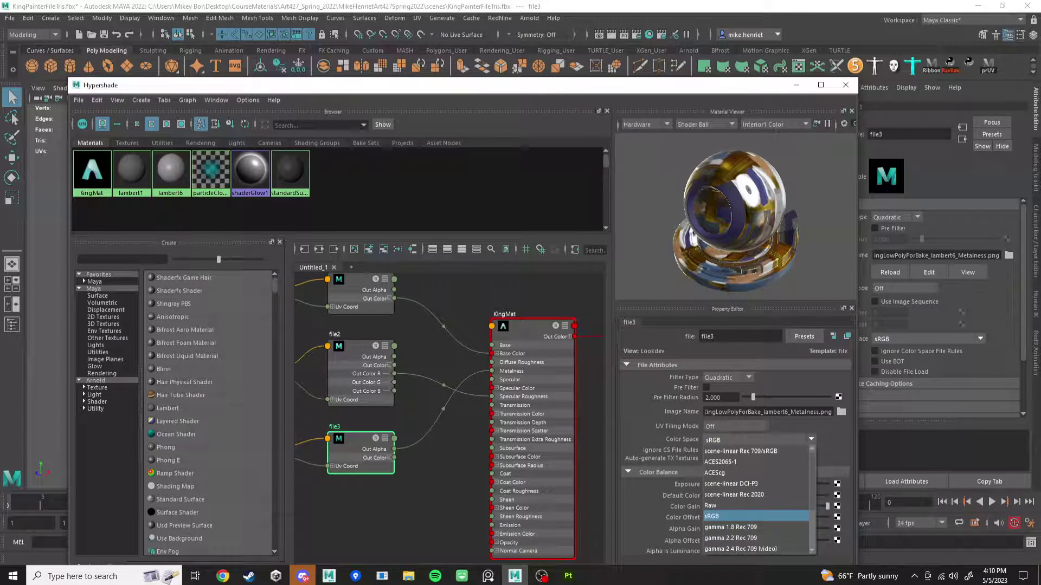
{"action": "left_click", "coordinate": [759, 512]}
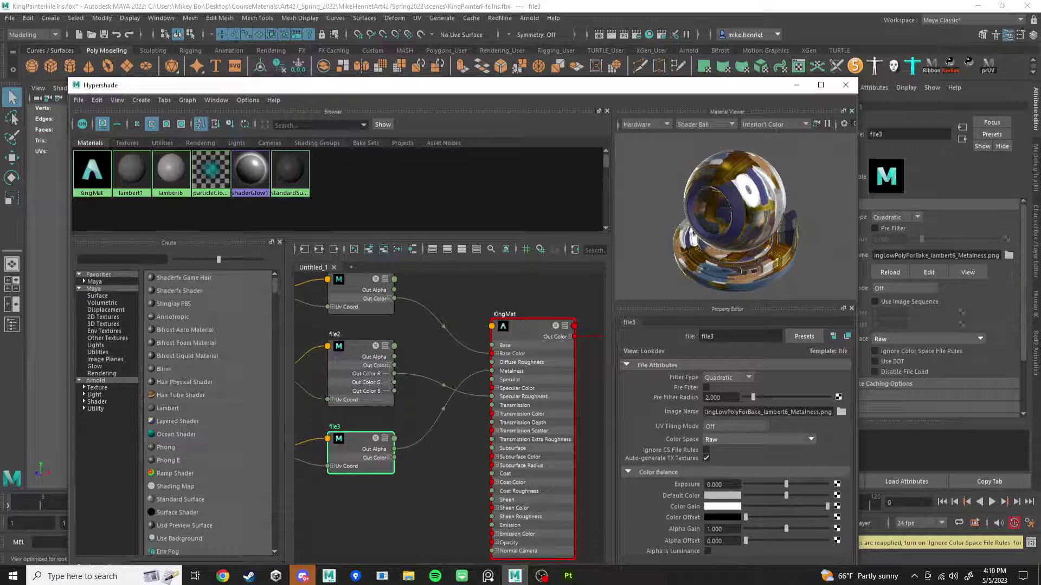
- Connect the metalness file node's Out Color R to KingMat's Metalness and move the file node slightly closer to the roughness node
{"action": "left_click", "coordinate": [389, 458]}
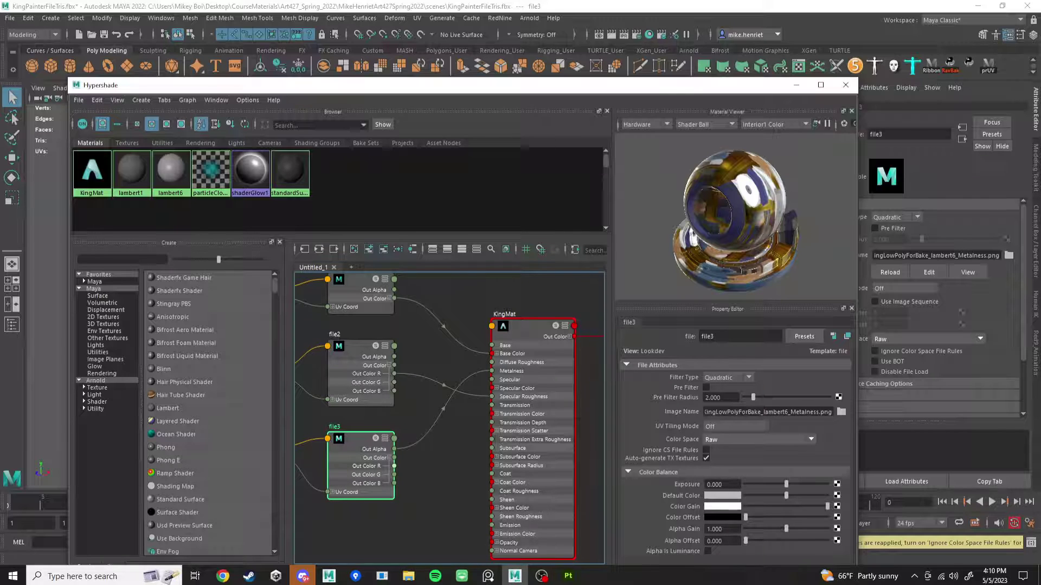
{"action": "left_click_drag", "start_coordinate": [394, 466], "coordinate": [491, 371]}
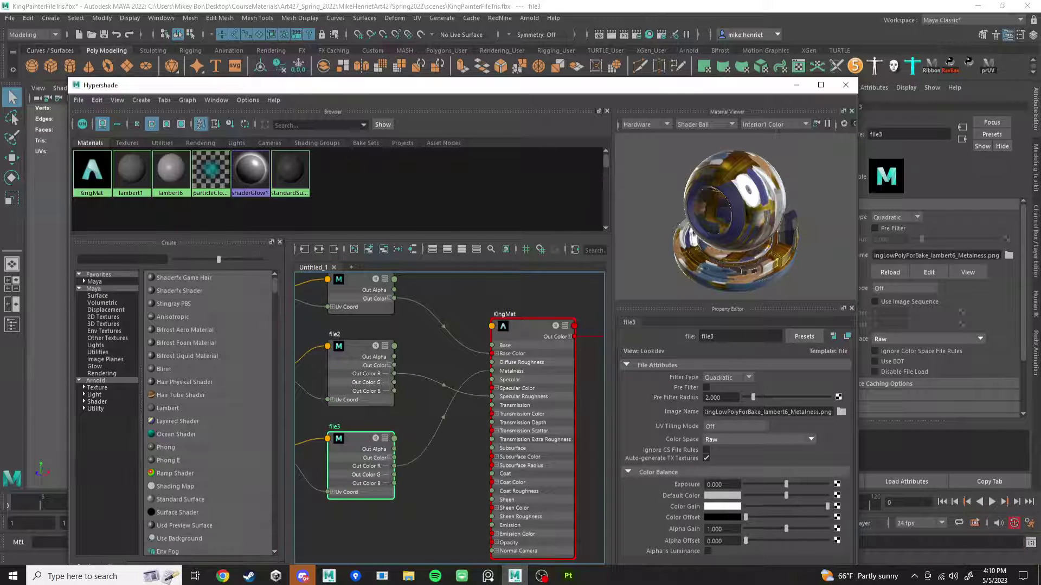
{"action": "left_click_drag", "start_coordinate": [362, 475], "coordinate": [363, 464]}
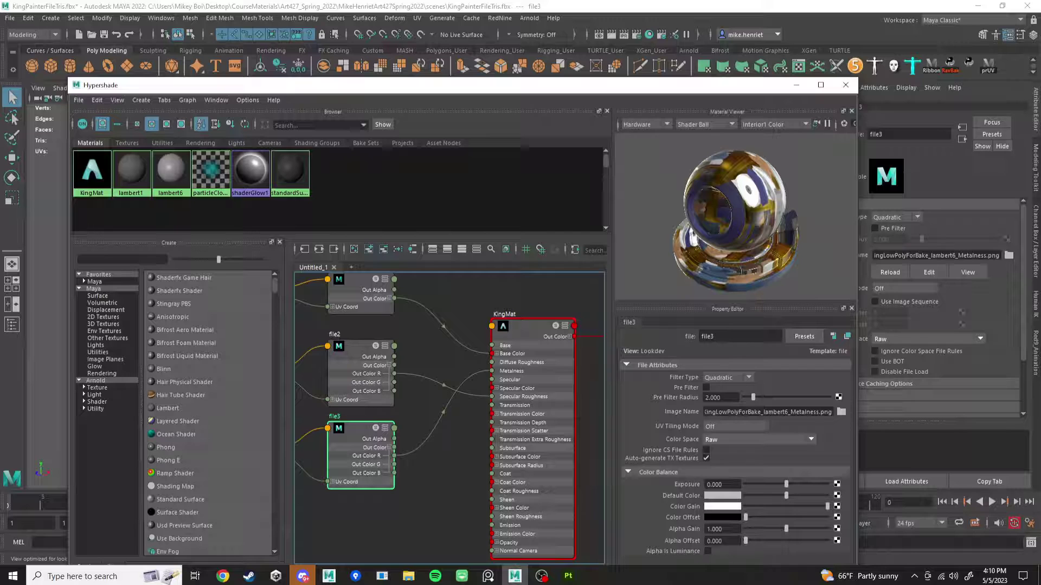
- Connect a new File texture to KingMat's geometry bump mapping and set the bump node's use to Tangent Space Normals
{"action": "left_click", "coordinate": [528, 344]}
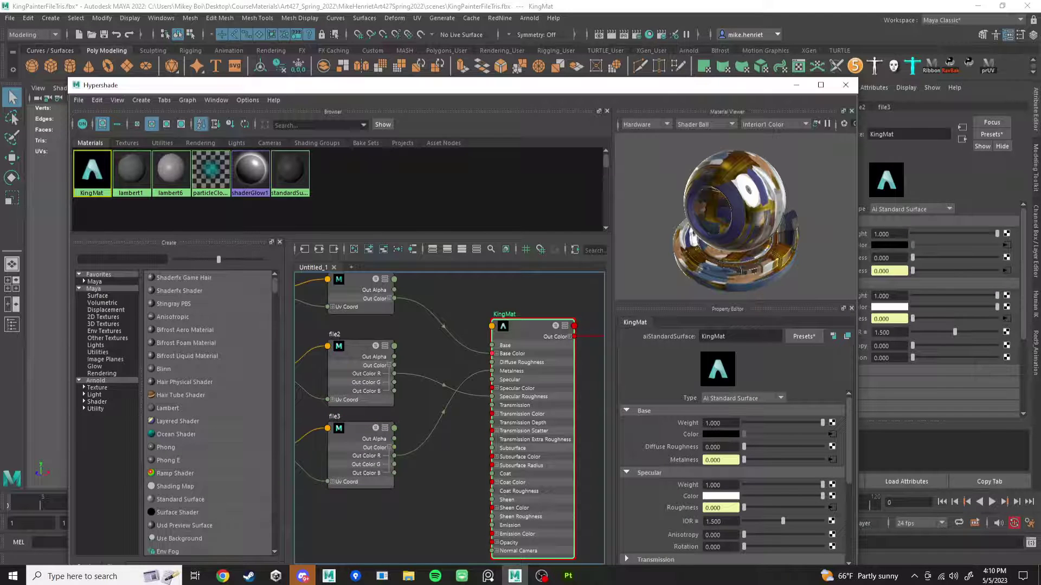
{"action": "scroll", "coordinate": [732, 477], "scroll_direction": "down", "scroll_amount": 3}
{"action": "left_click", "coordinate": [651, 477]}
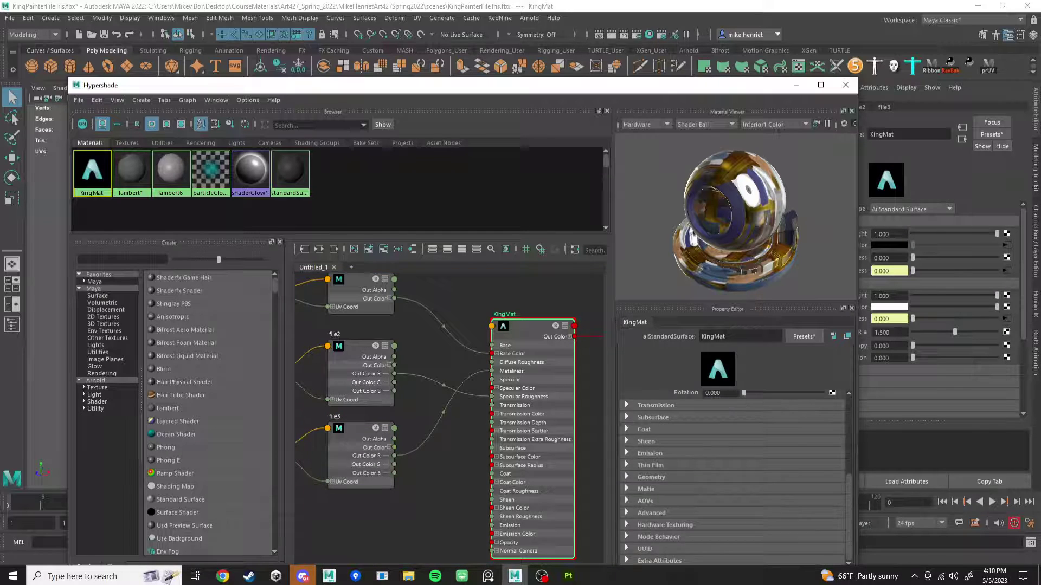
{"action": "left_click", "coordinate": [831, 511]}
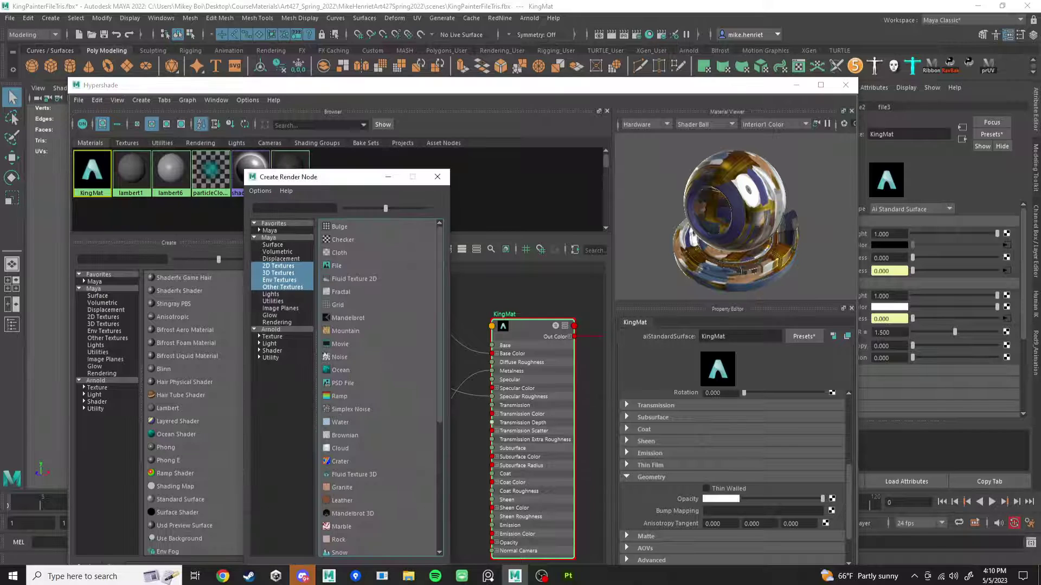
{"action": "left_click", "coordinate": [336, 266]}
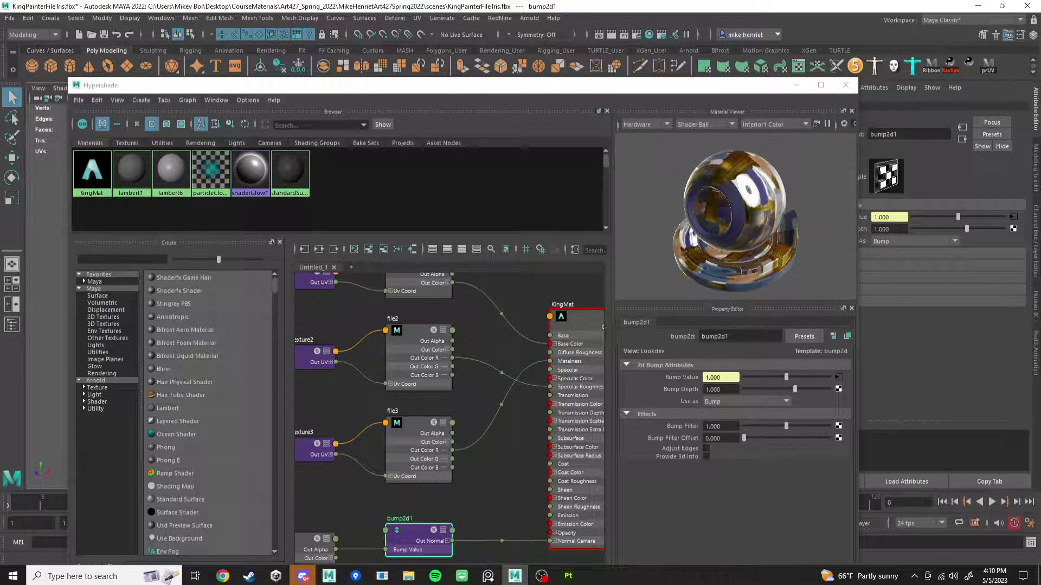
{"action": "left_click", "coordinate": [747, 402]}
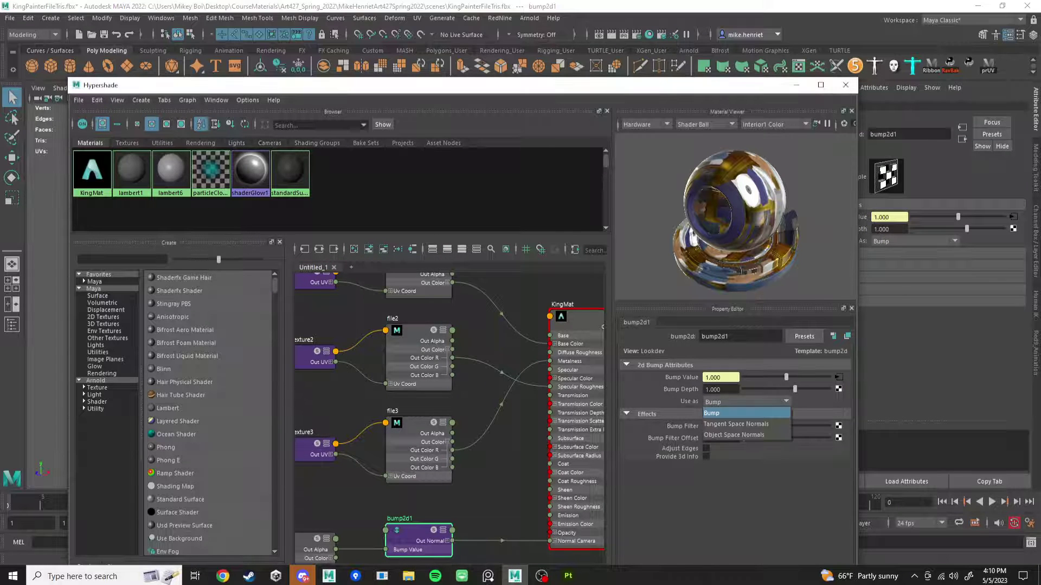
{"action": "left_click", "coordinate": [746, 424]}
- Load KingLowPolyForBake_lambert6_Normal.png into the bump node's file texture and set its color space to Raw
{"action": "left_click", "coordinate": [839, 377]}
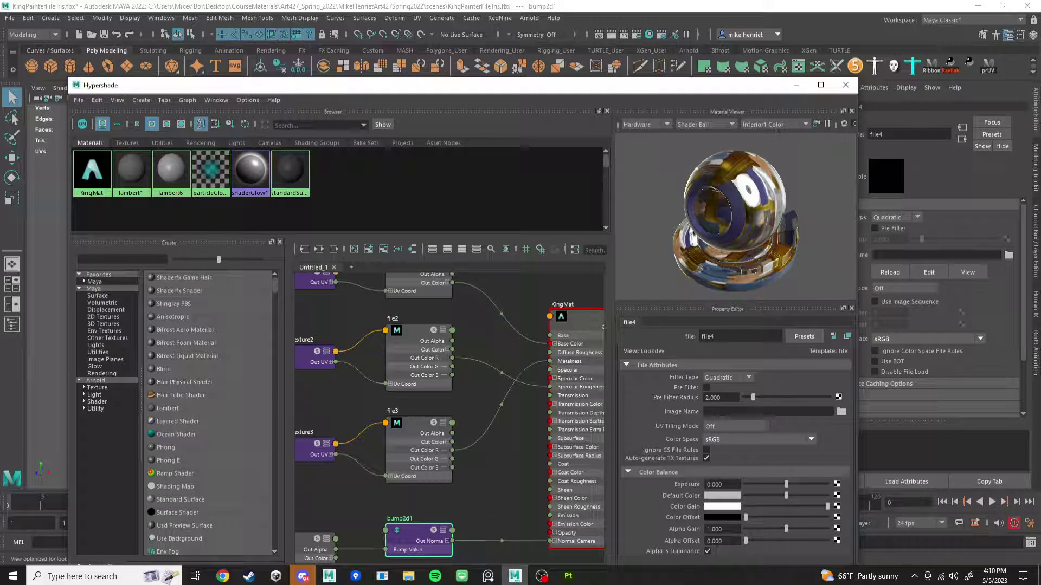
{"action": "left_click", "coordinate": [759, 440]}
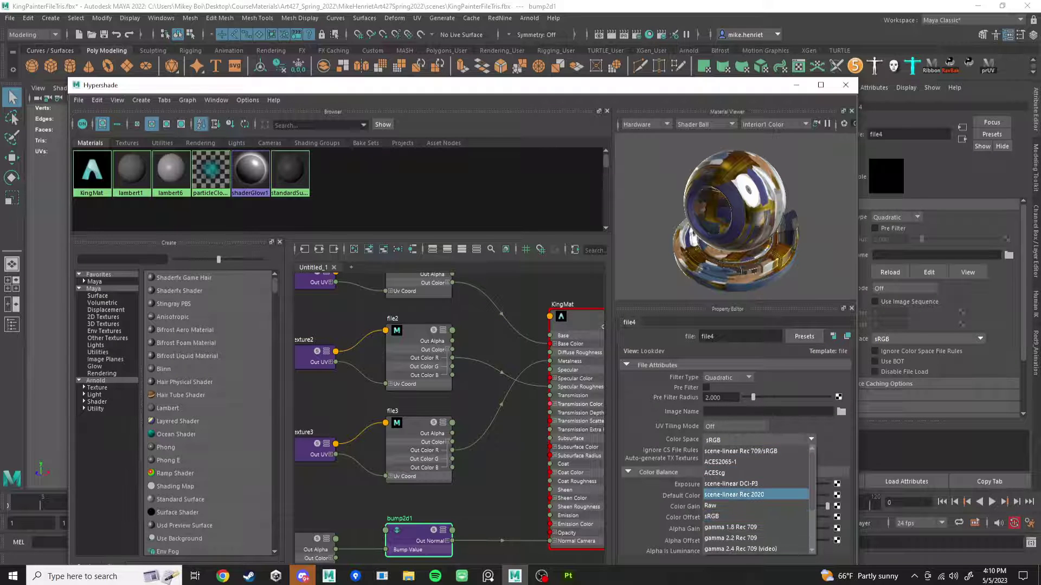
{"action": "left_click", "coordinate": [710, 506]}
{"action": "left_click", "coordinate": [841, 411]}
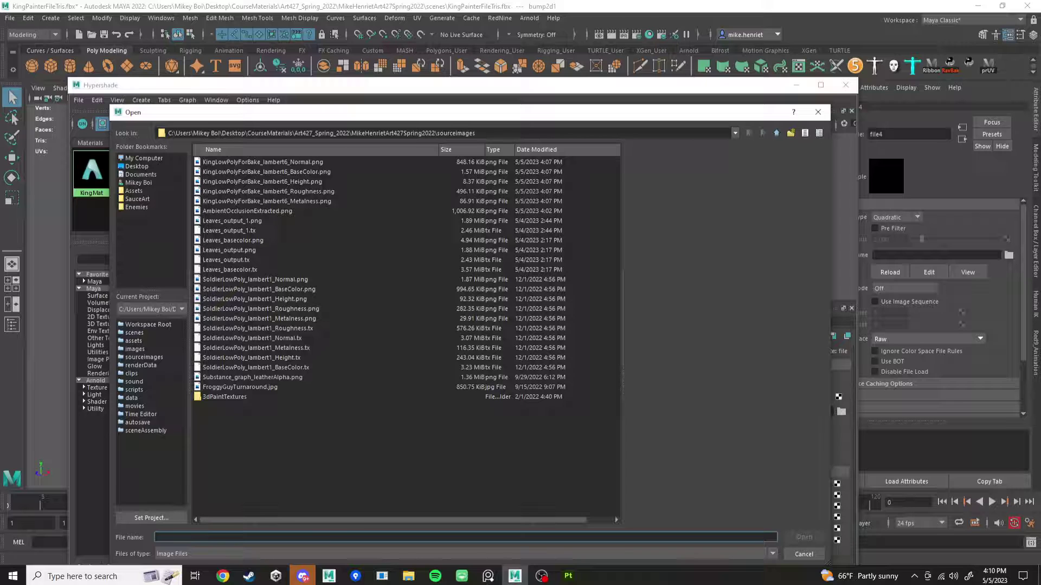
{"action": "left_click", "coordinate": [262, 162]}
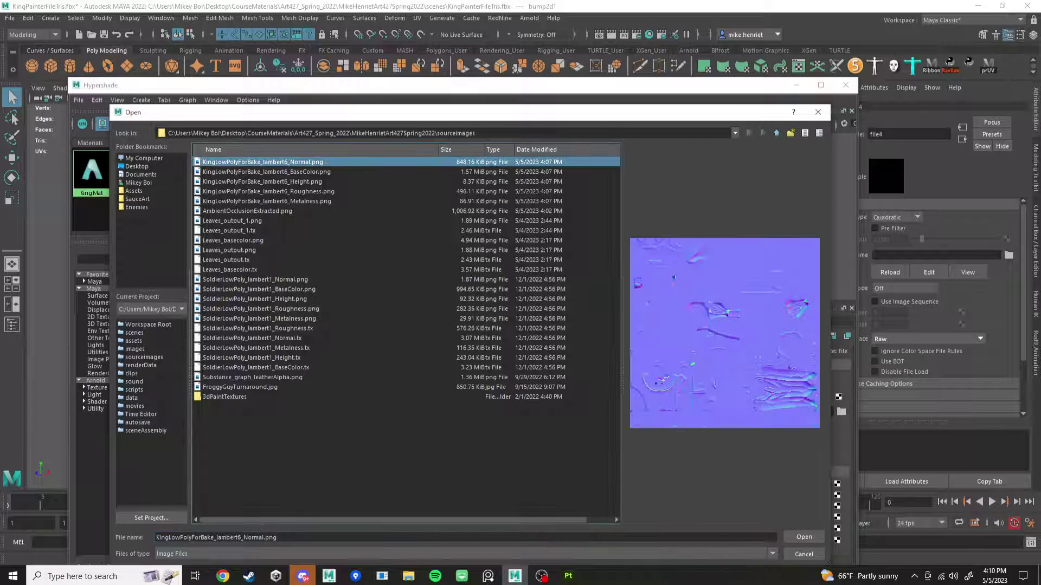
{"action": "left_click", "coordinate": [804, 537]}
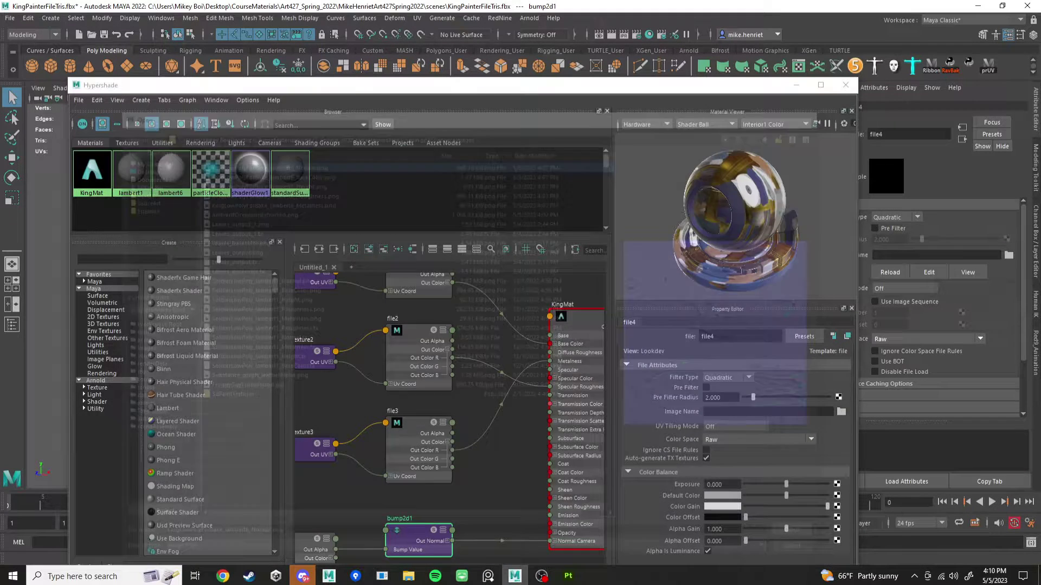
{"action": "left_click", "coordinate": [810, 440]}
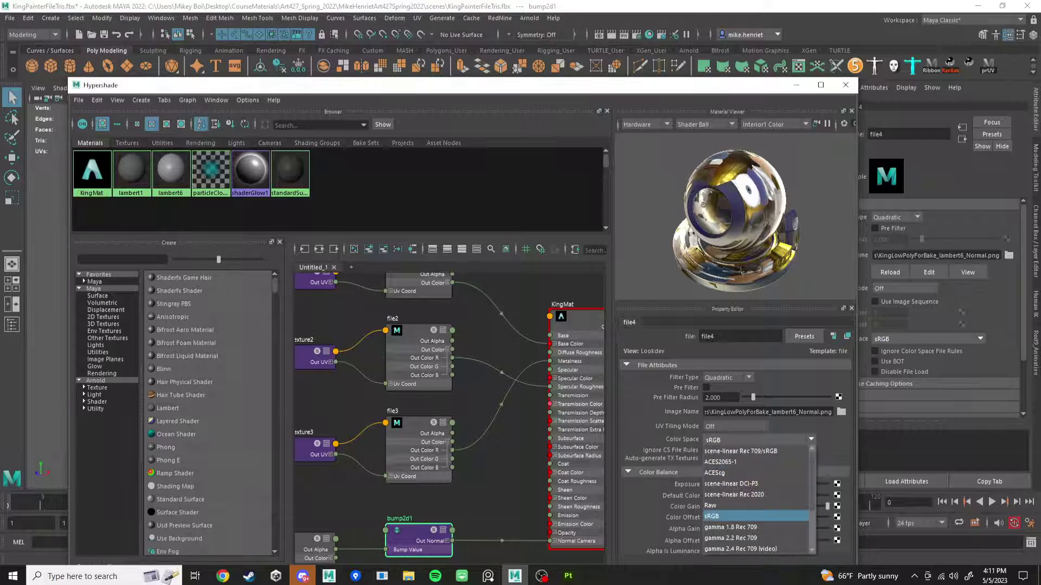
{"action": "left_click", "coordinate": [770, 505]}
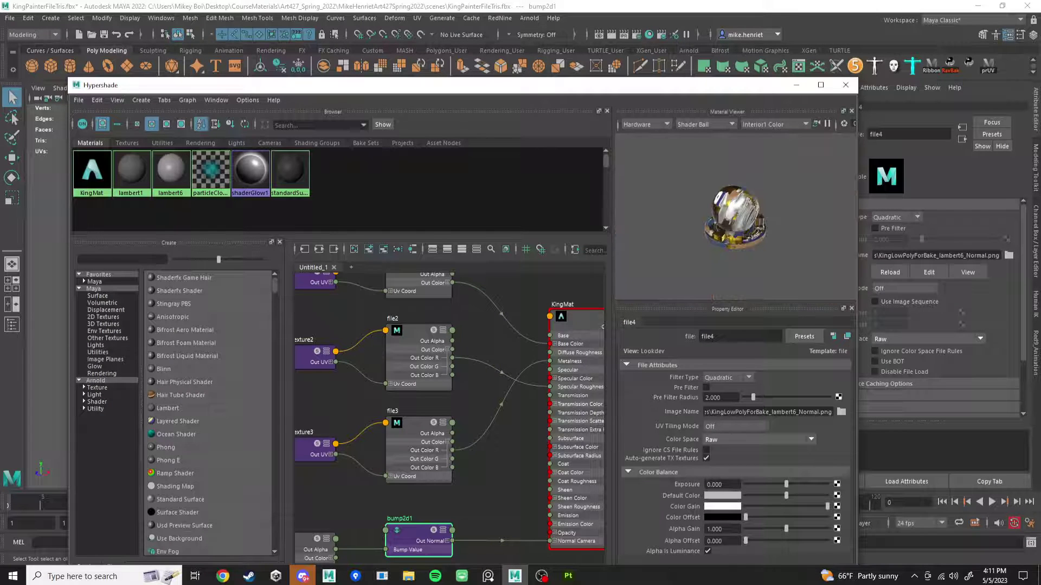
- Add an aiNormalMap node to the graph in the empty area below the bump node
{"action": "middle_click_drag", "start_coordinate": [521, 534], "coordinate": [519, 355], "text": "alt"}
{"action": "scroll", "coordinate": [519, 442], "scroll_direction": "down", "scroll_amount": 2}
{"action": "left_click", "coordinate": [515, 449]}
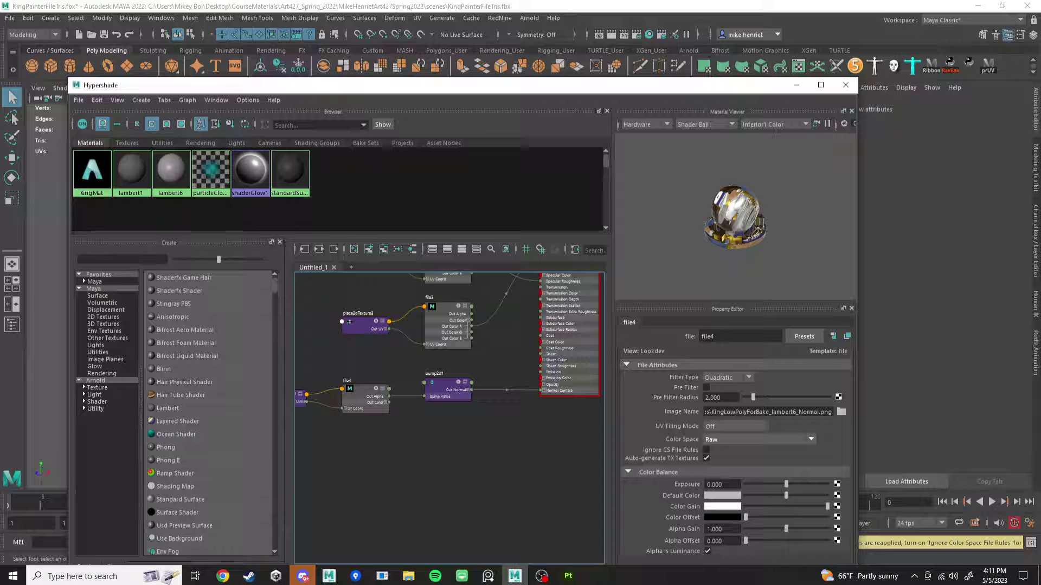
{"action": "key", "text": "Tab"}
{"action": "type", "text": "norm"}
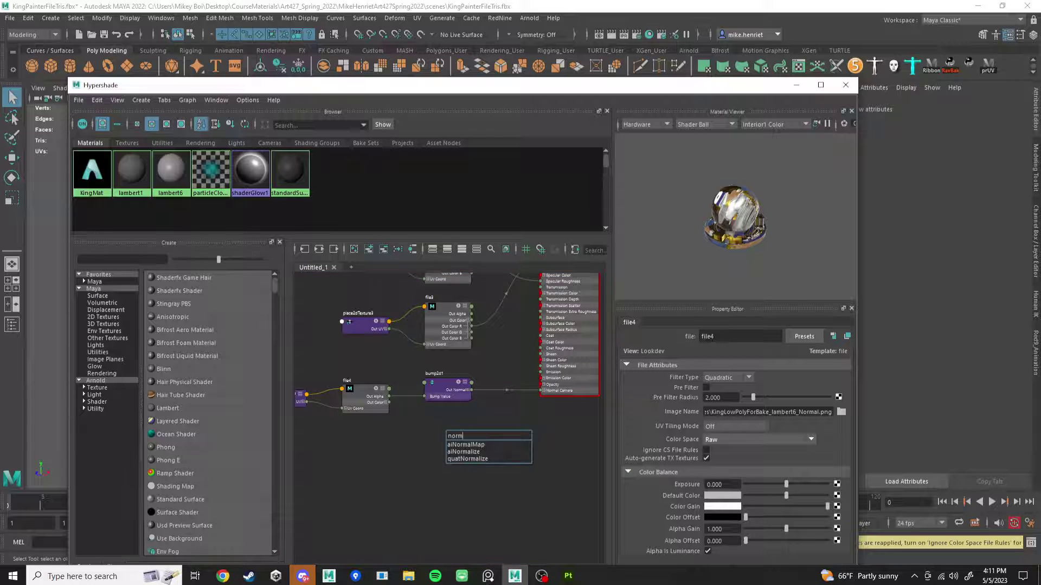
{"action": "key", "text": "Return"}
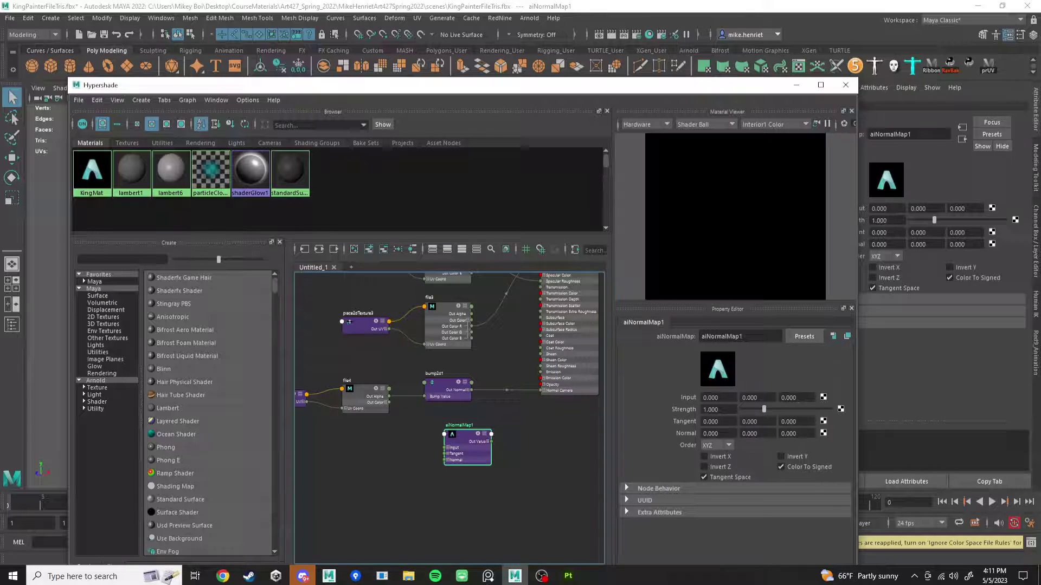
- Connect the normal map file's Out Color to the aiNormalMap input and the aiNormalMap's Out Value to KingMat's Normal Camera
{"action": "scroll", "coordinate": [438, 449], "scroll_direction": "up", "scroll_amount": 2}
{"action": "scroll", "coordinate": [440, 453], "scroll_direction": "up", "scroll_amount": 1}
{"action": "scroll", "coordinate": [500, 399], "scroll_direction": "down", "scroll_amount": 1}
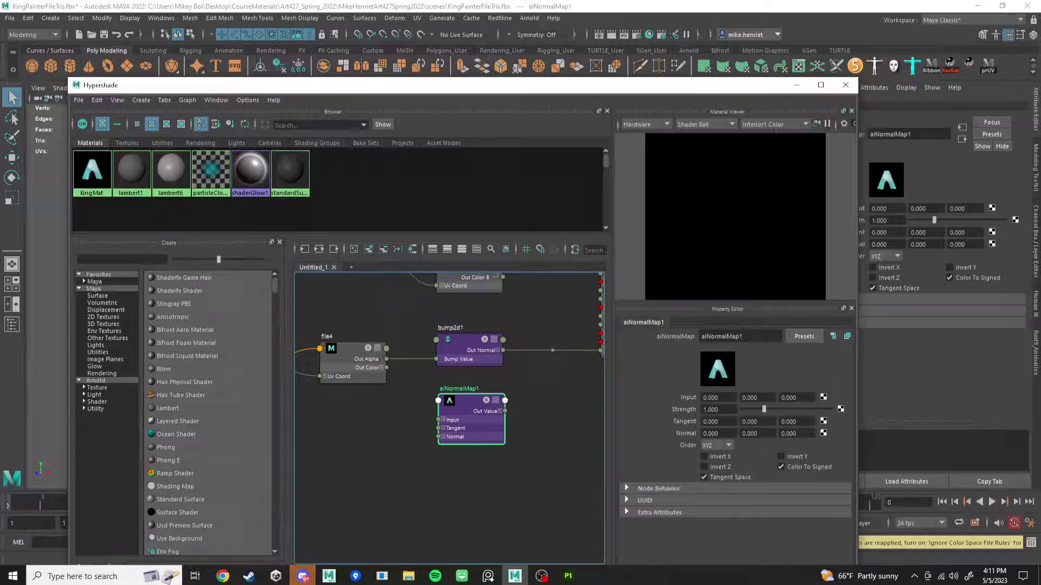
{"action": "left_click", "coordinate": [353, 359]}
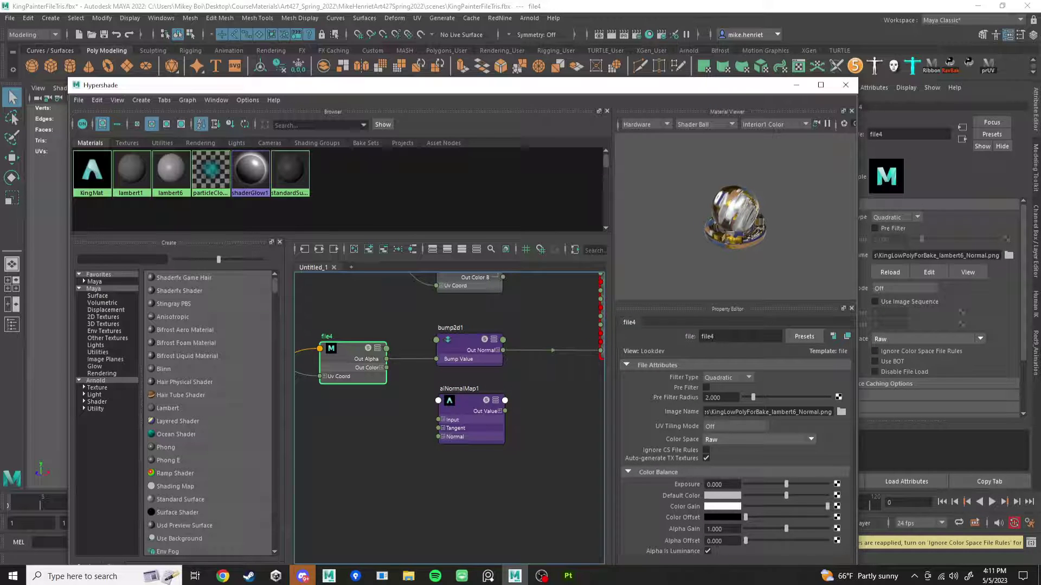
{"action": "left_click_drag", "start_coordinate": [386, 367], "coordinate": [437, 419]}
{"action": "scroll", "coordinate": [334, 445], "scroll_direction": "down", "scroll_amount": 3}
{"action": "scroll", "coordinate": [468, 416], "scroll_direction": "up", "scroll_amount": 3}
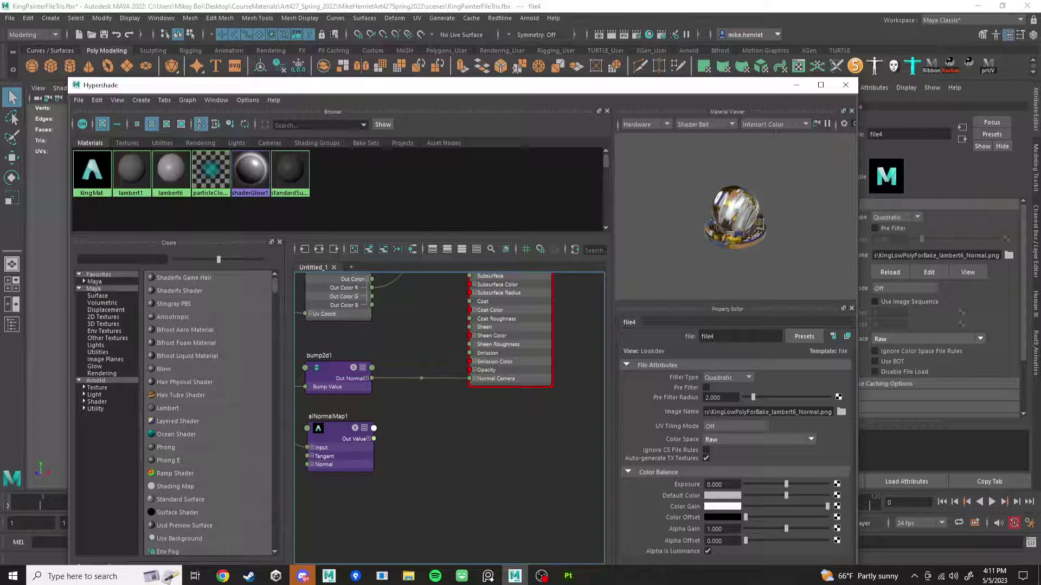
{"action": "left_click_drag", "start_coordinate": [373, 439], "coordinate": [469, 379]}
{"action": "scroll", "coordinate": [450, 418], "scroll_direction": "down", "scroll_amount": 3}
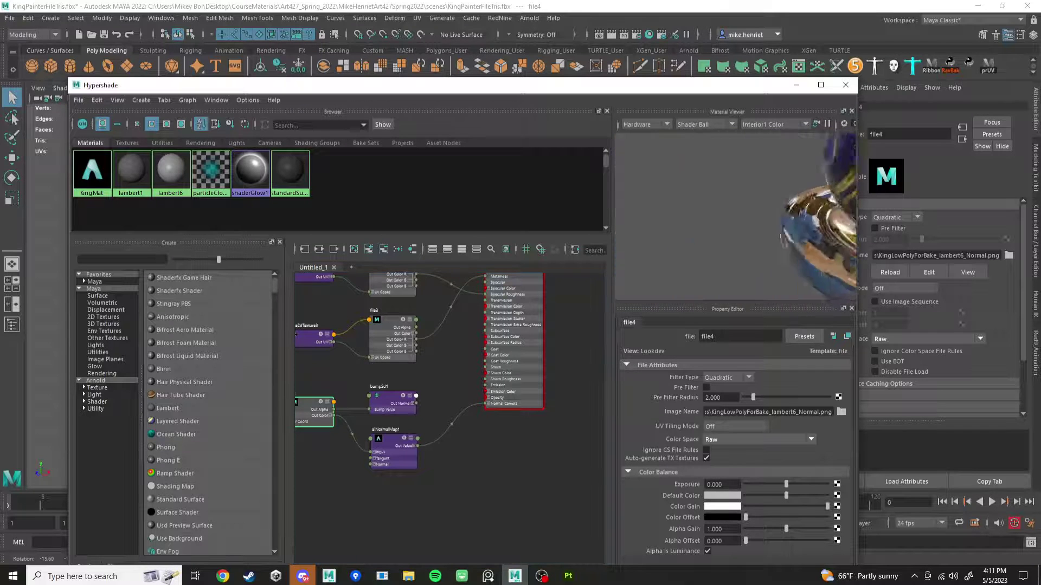
- Review the connections into KingMat and its shading group, and bring up KingMat's attributes
{"action": "scroll", "coordinate": [438, 422], "scroll_direction": "down", "scroll_amount": 4}
{"action": "scroll", "coordinate": [522, 302], "scroll_direction": "up", "scroll_amount": 6}
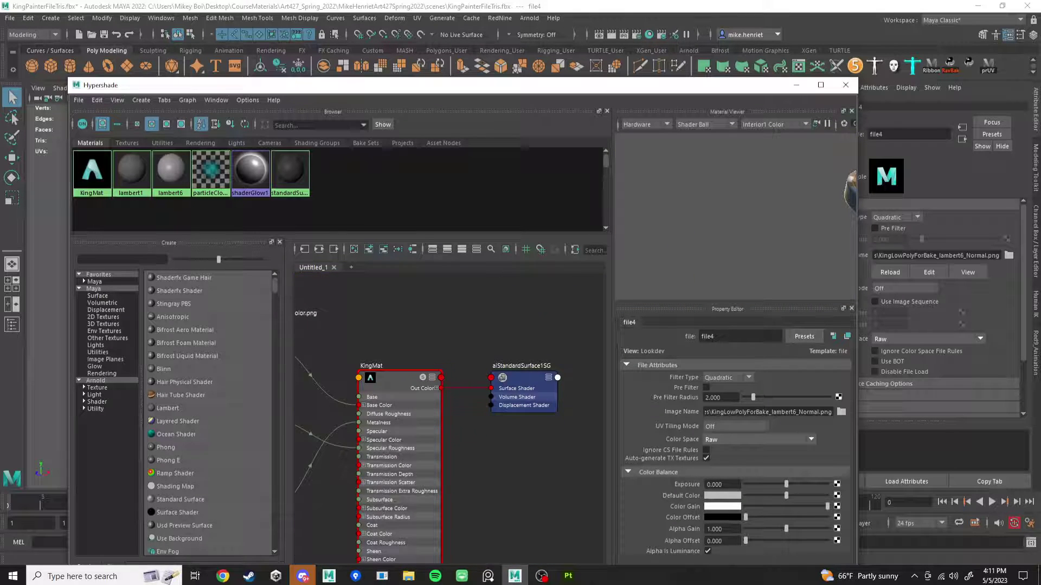
{"action": "scroll", "coordinate": [475, 326], "scroll_direction": "down", "scroll_amount": 4}
{"action": "scroll", "coordinate": [405, 485], "scroll_direction": "up", "scroll_amount": 4}
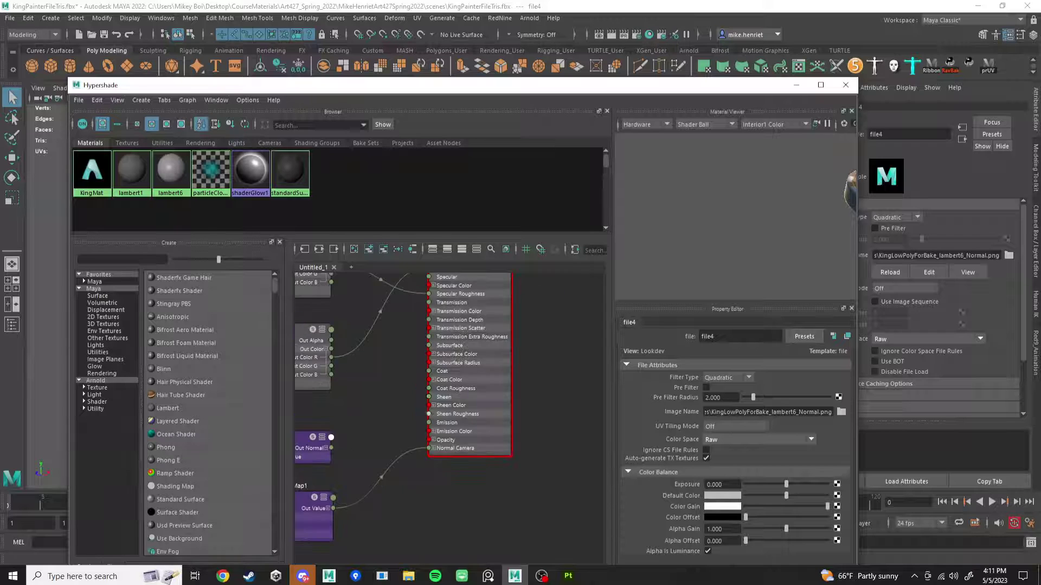
{"action": "scroll", "coordinate": [515, 406], "scroll_direction": "down", "scroll_amount": 2}
{"action": "scroll", "coordinate": [448, 458], "scroll_direction": "up", "scroll_amount": 4}
{"action": "left_click", "coordinate": [520, 371]}
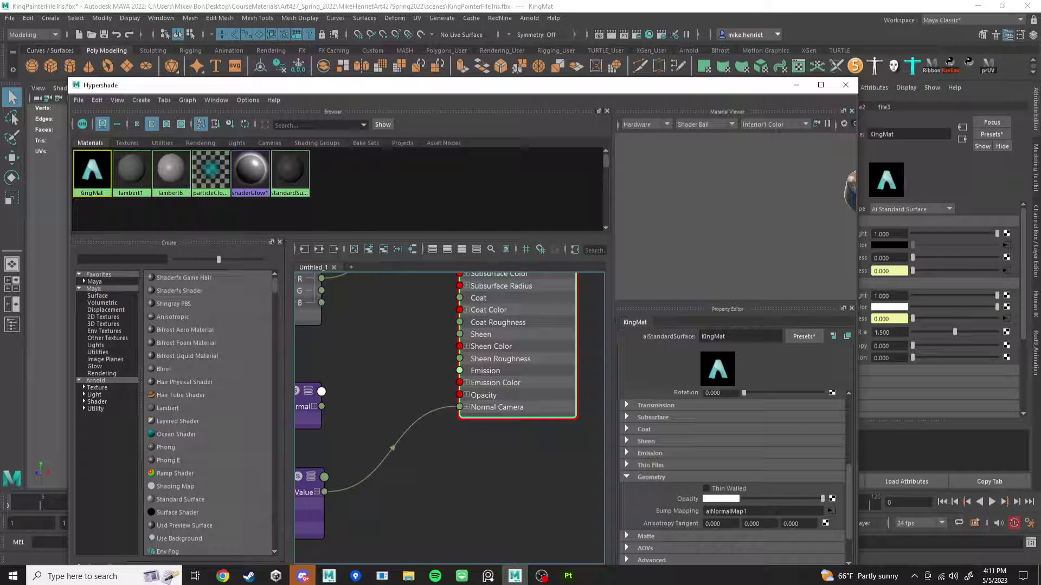
- Review the normal map file's settings, KingMat's bump mapping and the complete shading network
{"action": "scroll", "coordinate": [553, 428], "scroll_direction": "down", "scroll_amount": 4}
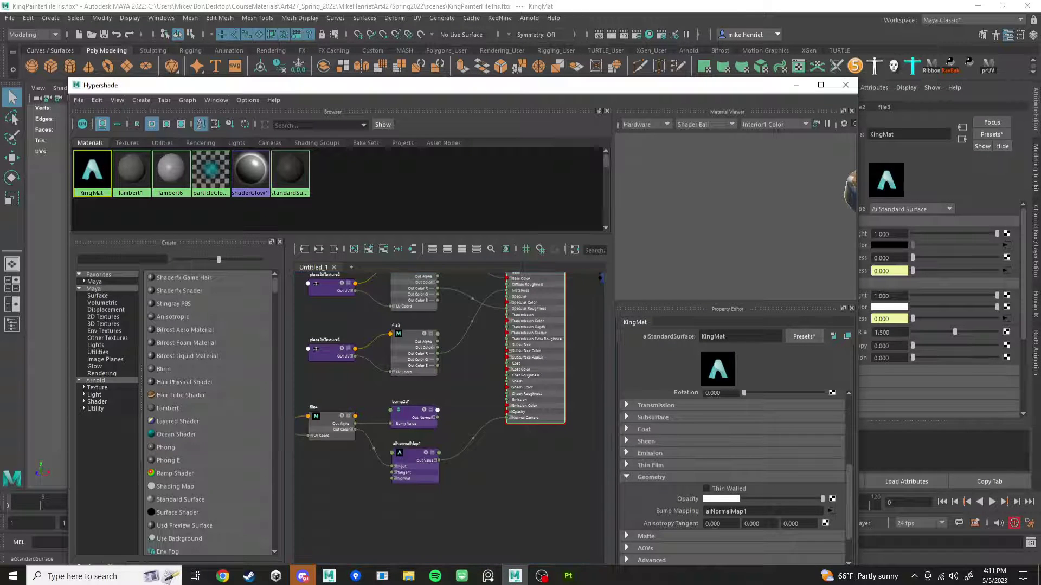
{"action": "left_click", "coordinate": [649, 453]}
{"action": "left_click", "coordinate": [649, 453]}
{"action": "left_click", "coordinate": [331, 428]}
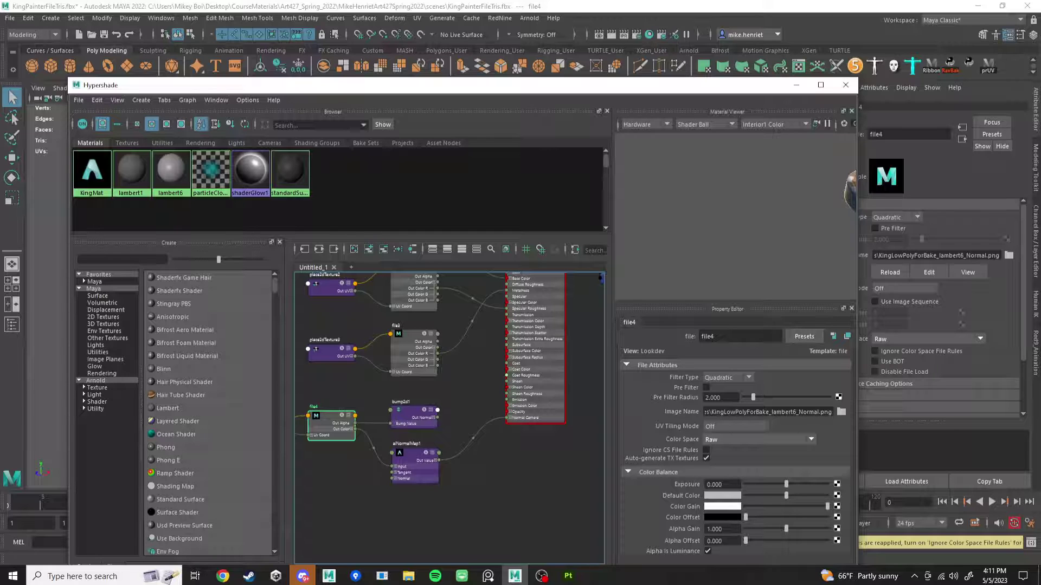
{"action": "left_click", "coordinate": [535, 382]}
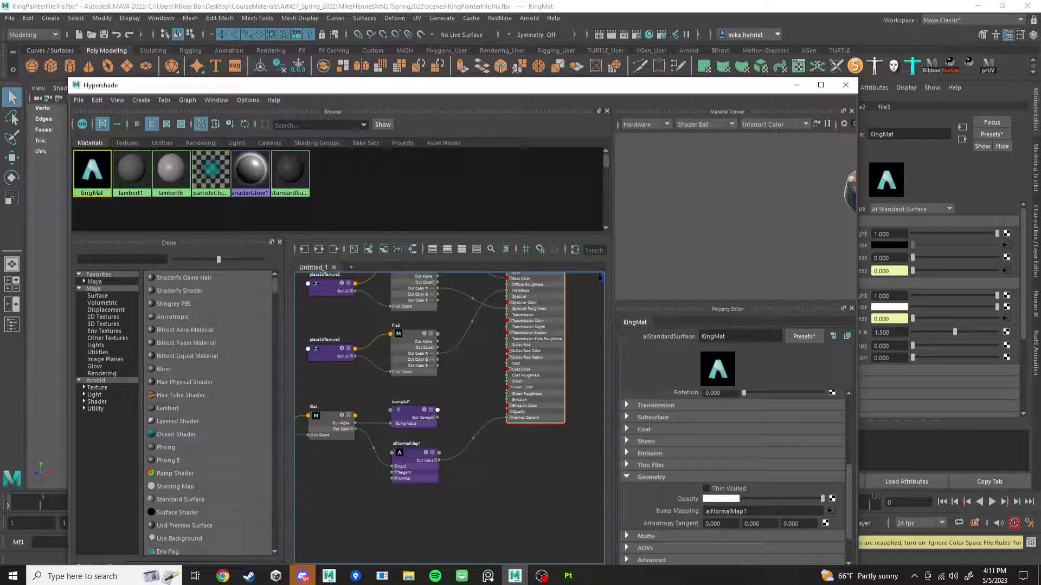
{"action": "scroll", "coordinate": [488, 444], "scroll_direction": "down", "scroll_amount": 2}
{"action": "scroll", "coordinate": [466, 432], "scroll_direction": "up", "scroll_amount": 4}
{"action": "key", "text": "a"}
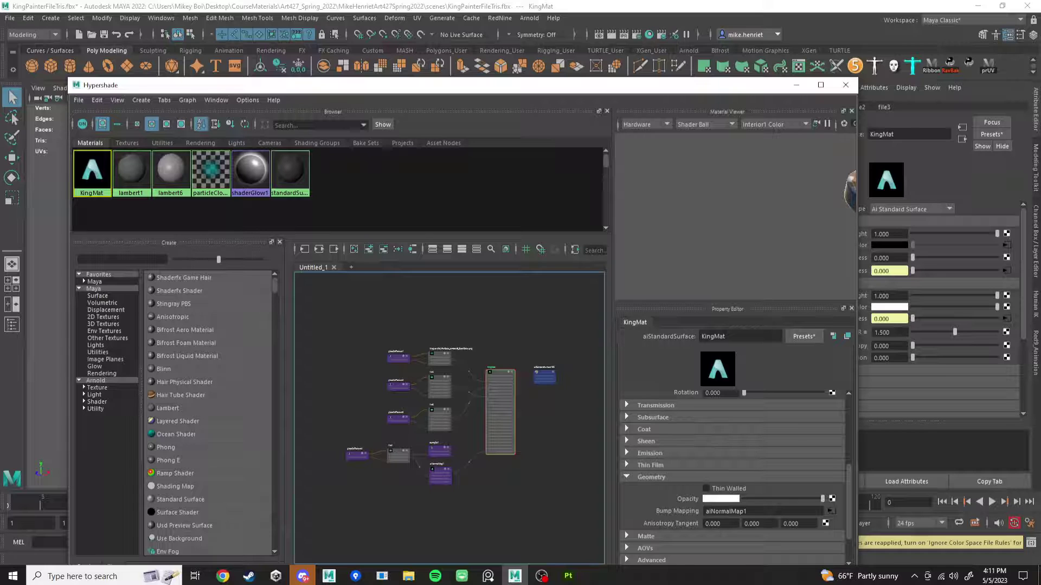
- Uncover the viewport behind the Hypershade and add an Arnold skydome light to the scene
{"action": "left_click_drag", "start_coordinate": [488, 87], "coordinate": [765, 452]}
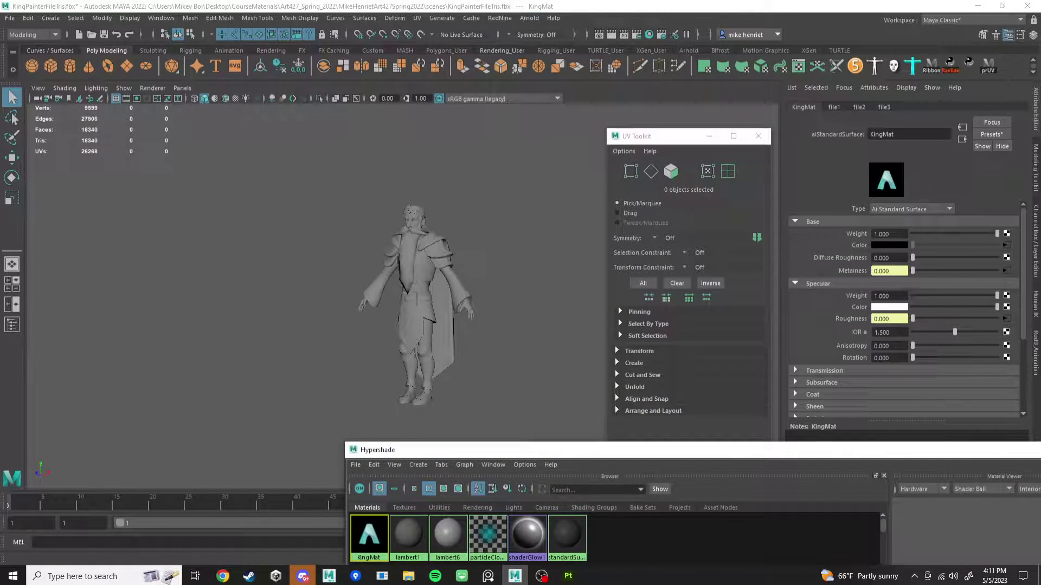
{"action": "left_click", "coordinate": [529, 19]}
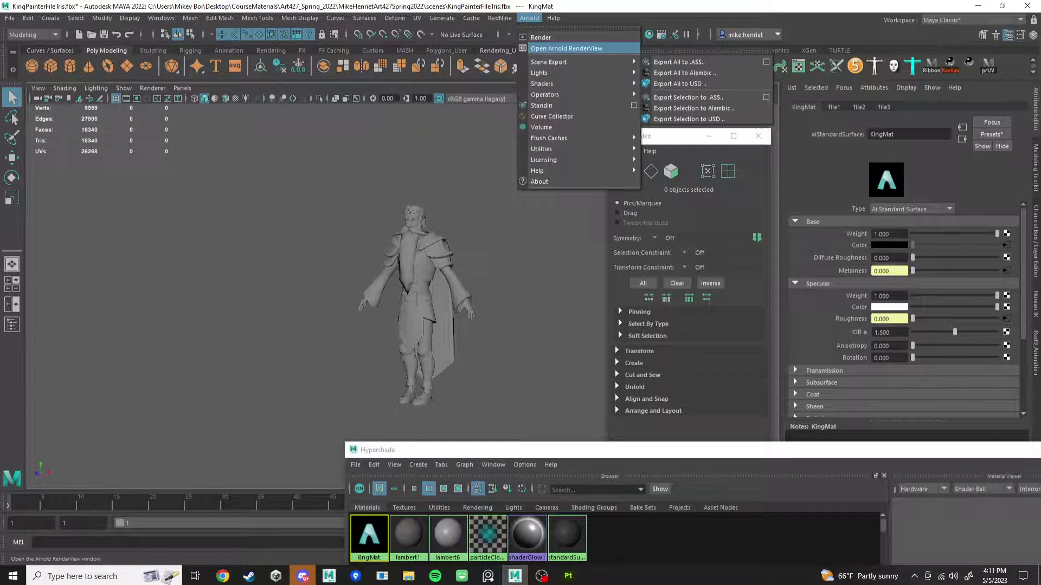
{"action": "mouse_move", "coordinate": [542, 73]}
{"action": "left_click", "coordinate": [672, 105]}
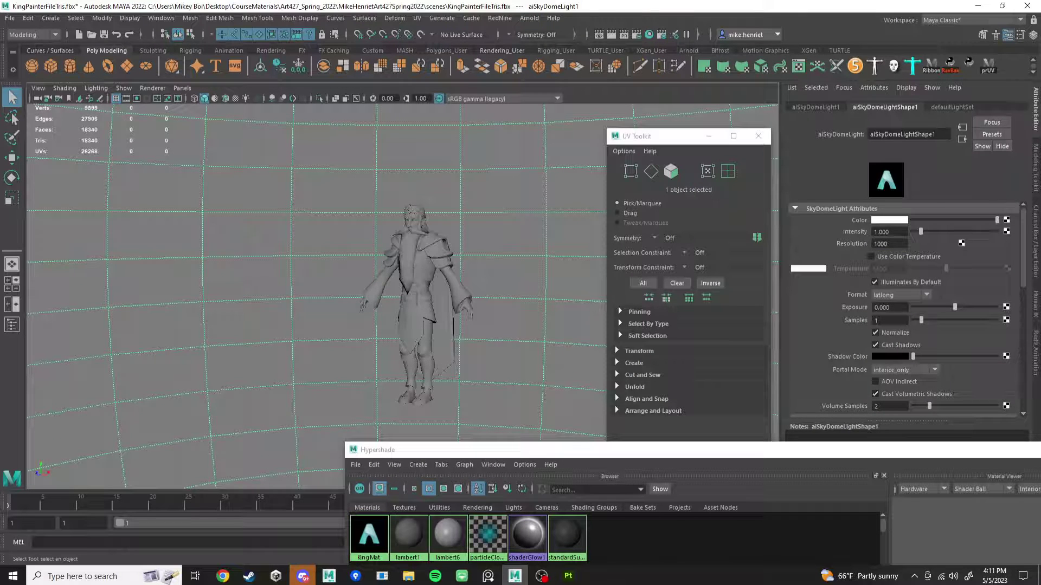
- Map the skydome light's color to a file texture and load autumn_park_4k.exr from the Downloads folder
{"action": "left_click", "coordinate": [1007, 220]}
{"action": "left_click", "coordinate": [336, 265]}
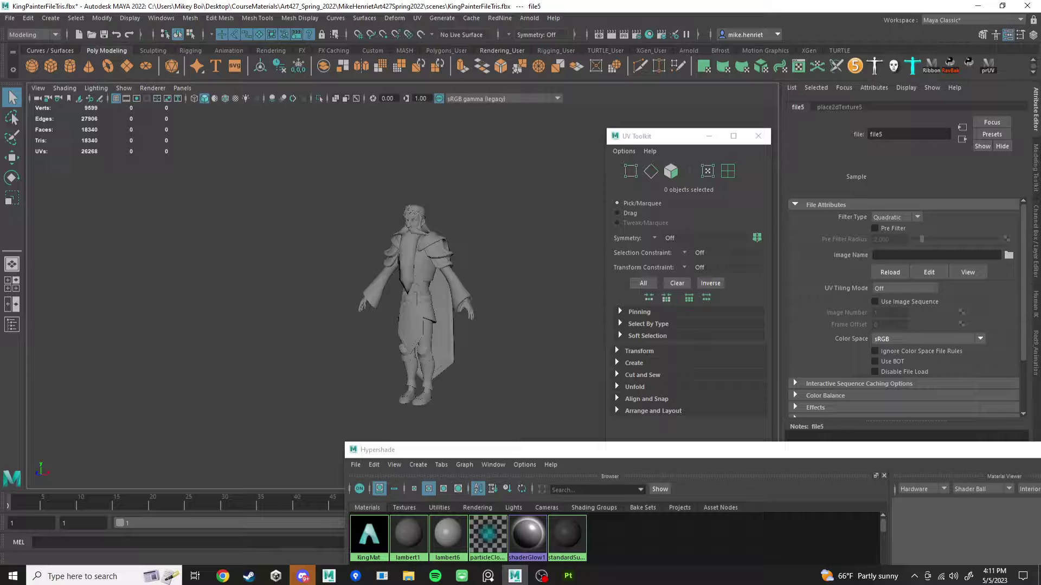
{"action": "left_click", "coordinate": [1008, 255]}
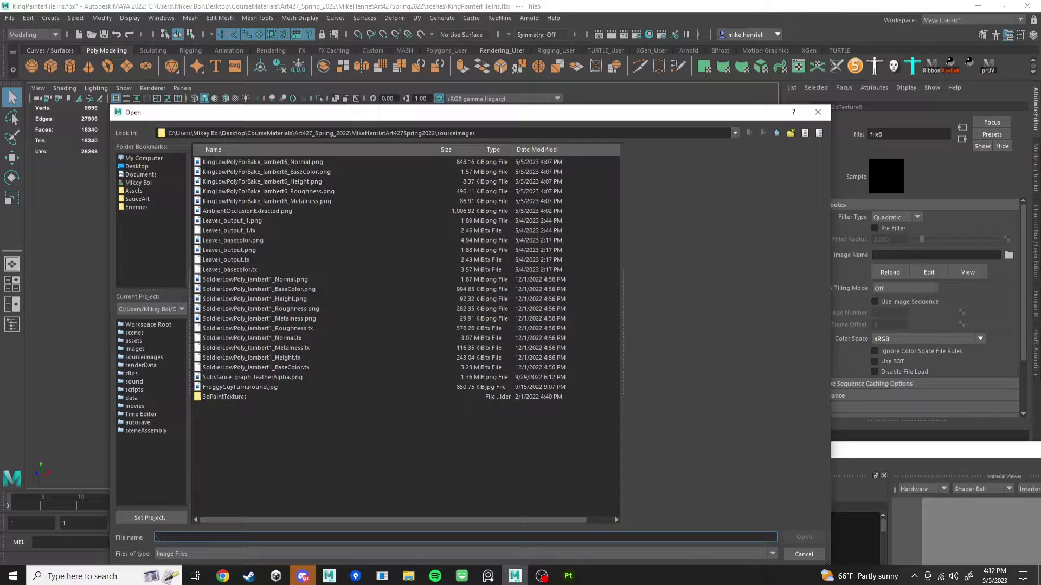
{"action": "left_click", "coordinate": [141, 174]}
{"action": "left_click", "coordinate": [139, 183]}
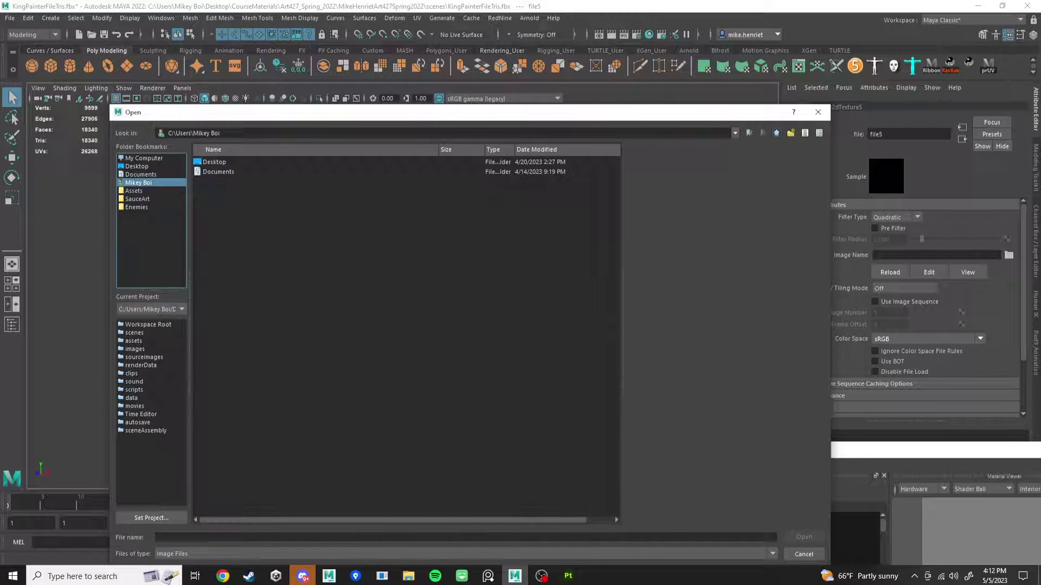
{"action": "double_click", "coordinate": [219, 182]}
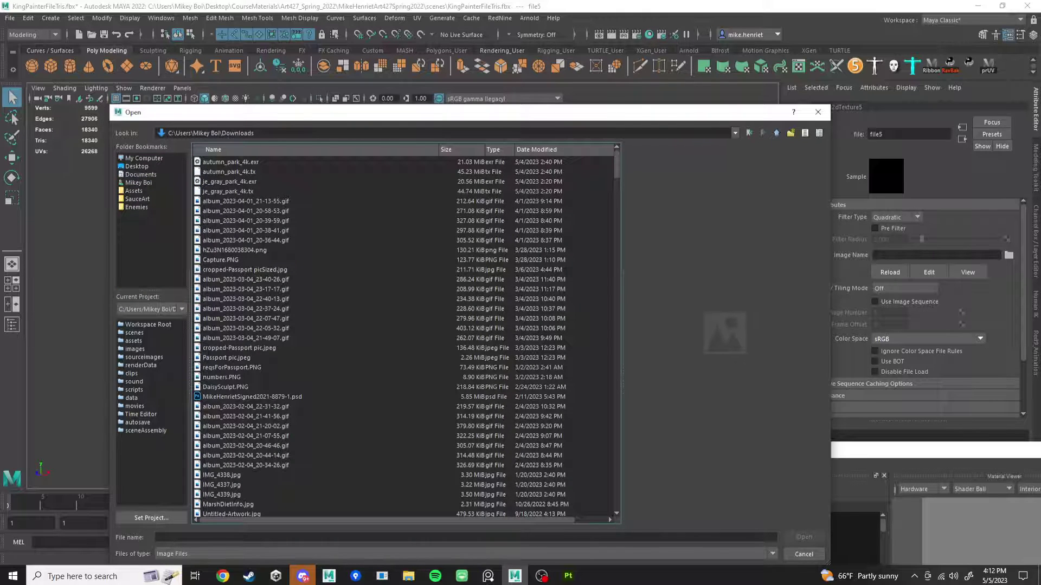
{"action": "left_click", "coordinate": [231, 163]}
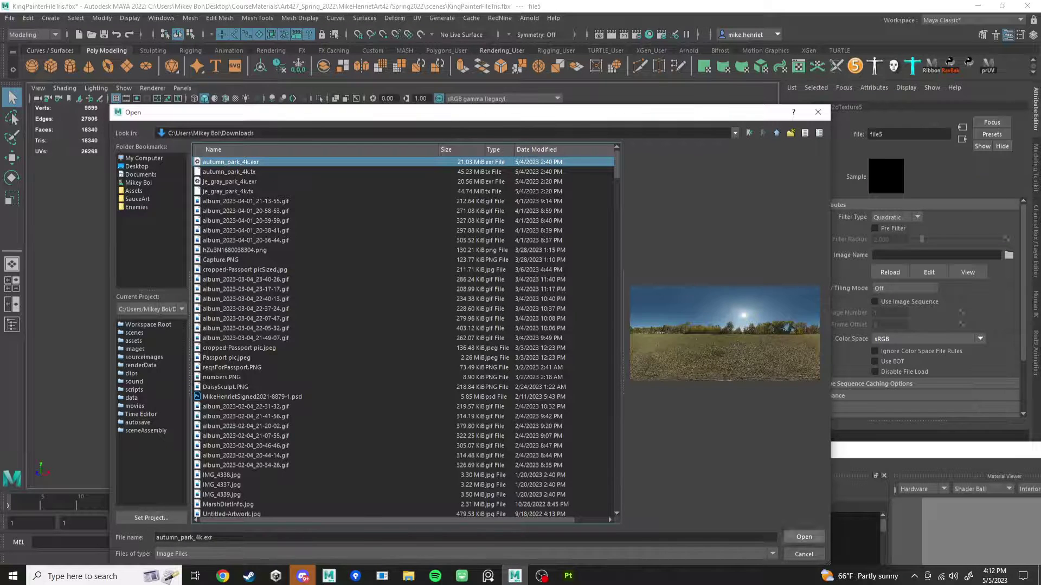
{"action": "left_click", "coordinate": [804, 537]}
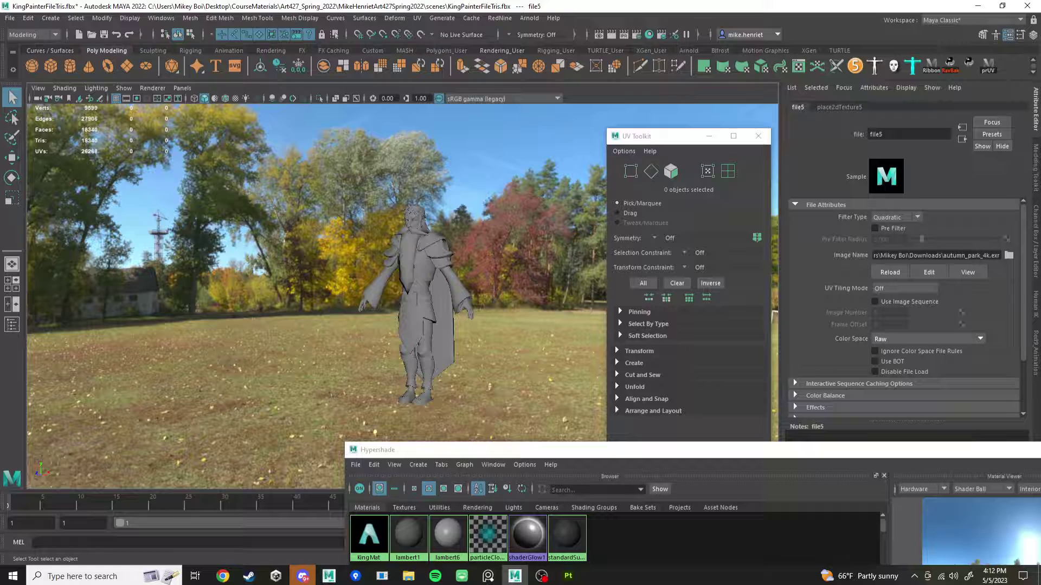
- Render the king in the Arnold RenderView, with the camera moved closer so the figure fills most of the frame height
{"action": "left_click", "coordinate": [529, 18]}
{"action": "left_click", "coordinate": [559, 48]}
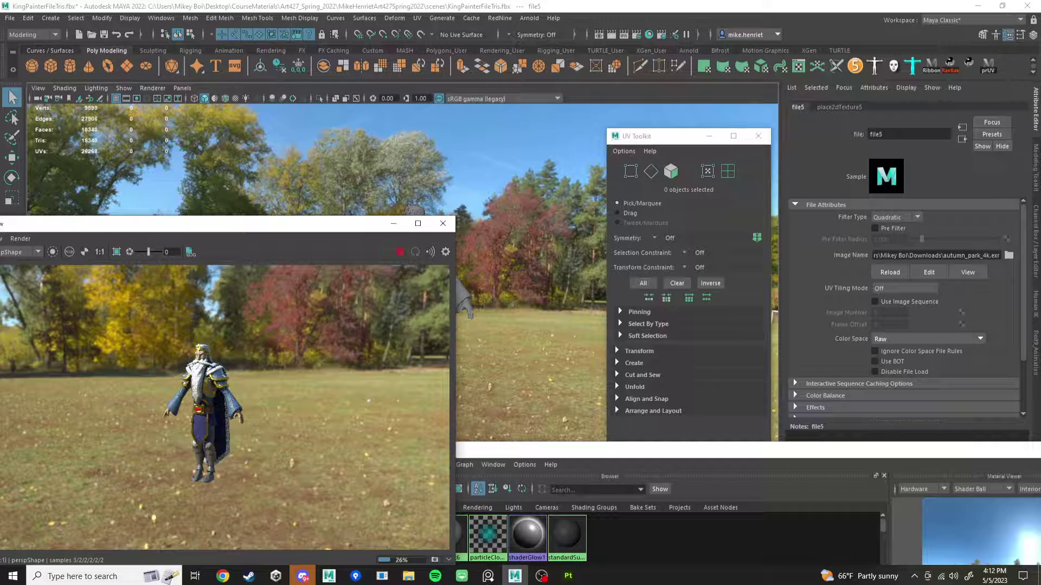
{"action": "scroll", "coordinate": [531, 260], "scroll_direction": "up", "scroll_amount": 5}
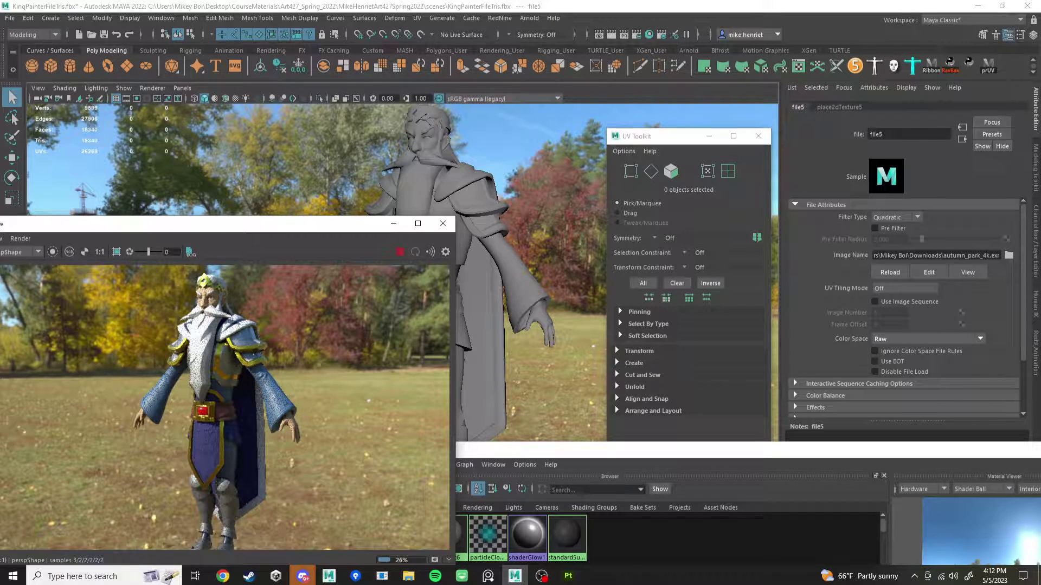
{"action": "left_click_drag", "start_coordinate": [265, 217], "coordinate": [275, 130]}
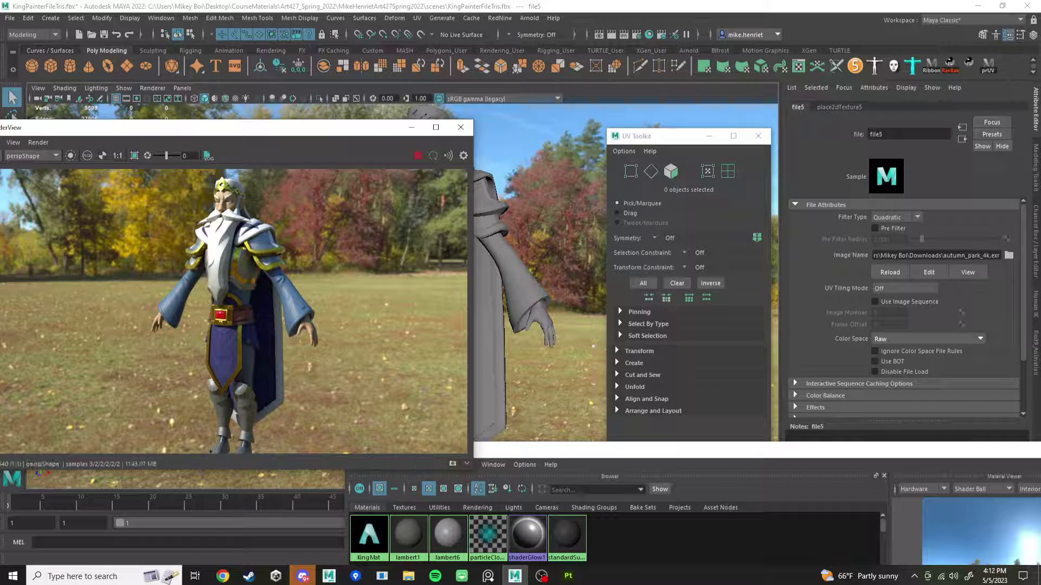
{"action": "scroll", "coordinate": [265, 316], "scroll_direction": "down", "scroll_amount": 1}
{"action": "scroll", "coordinate": [264, 315], "scroll_direction": "up", "scroll_amount": 1}
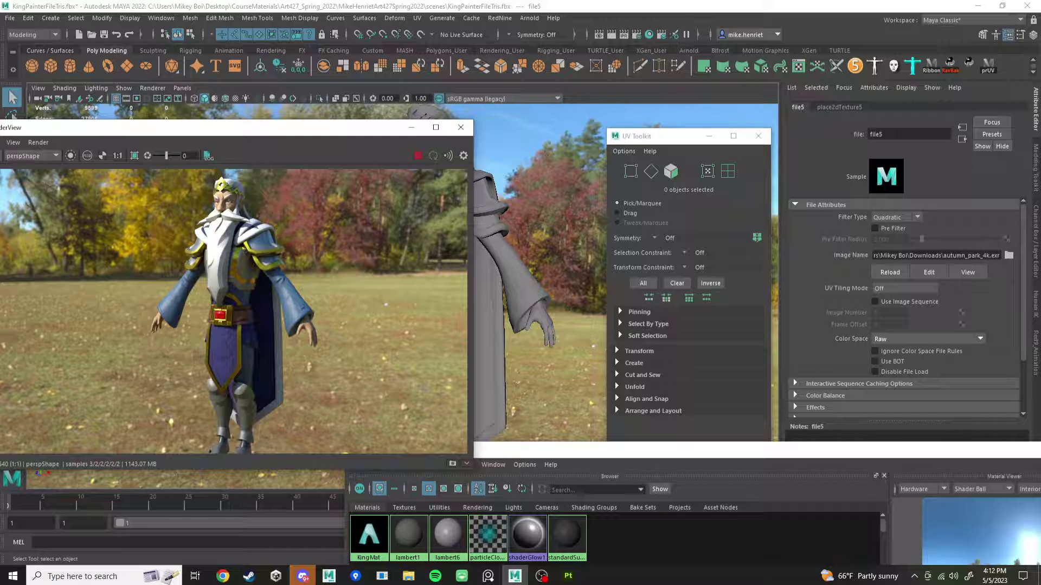
- Check the image and color space of the roughness, metalness and base color file nodes in the Hypershade graph
{"action": "left_click_drag", "start_coordinate": [617, 451], "coordinate": [409, 104]}
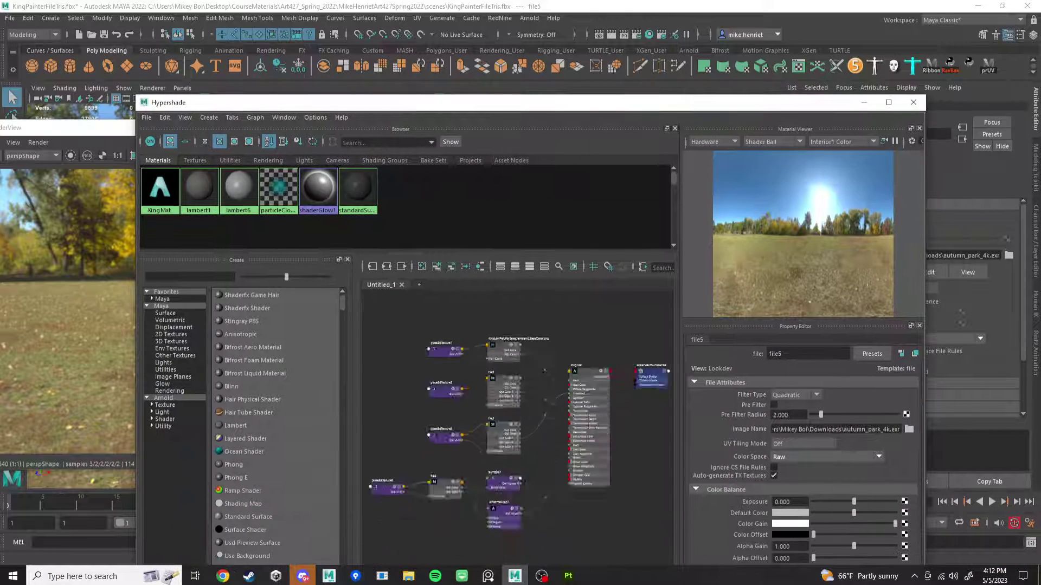
{"action": "scroll", "coordinate": [519, 432], "scroll_direction": "up", "scroll_amount": 2}
{"action": "scroll", "coordinate": [506, 350], "scroll_direction": "down", "scroll_amount": 1}
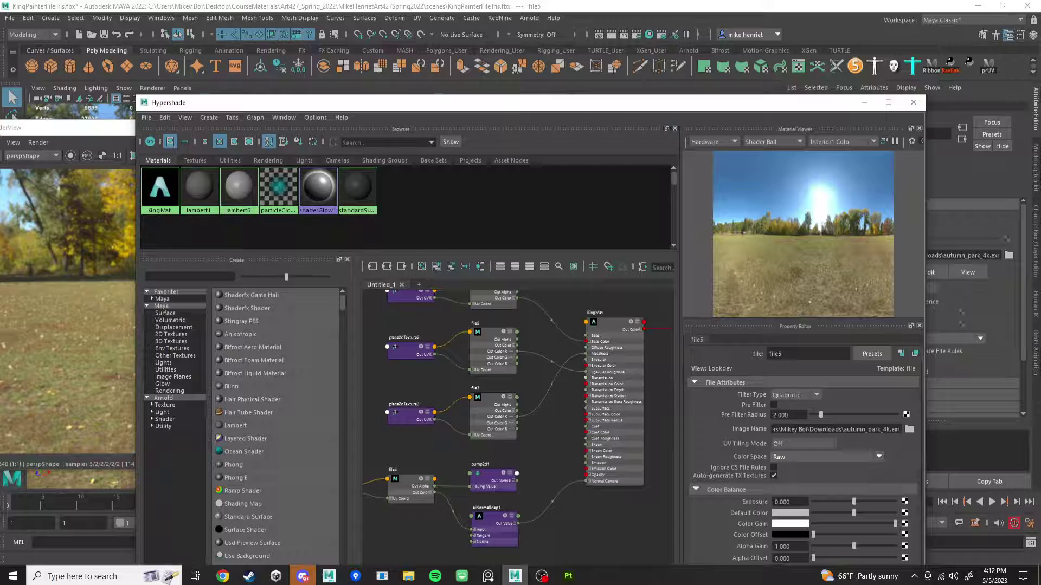
{"action": "left_click", "coordinate": [489, 351]}
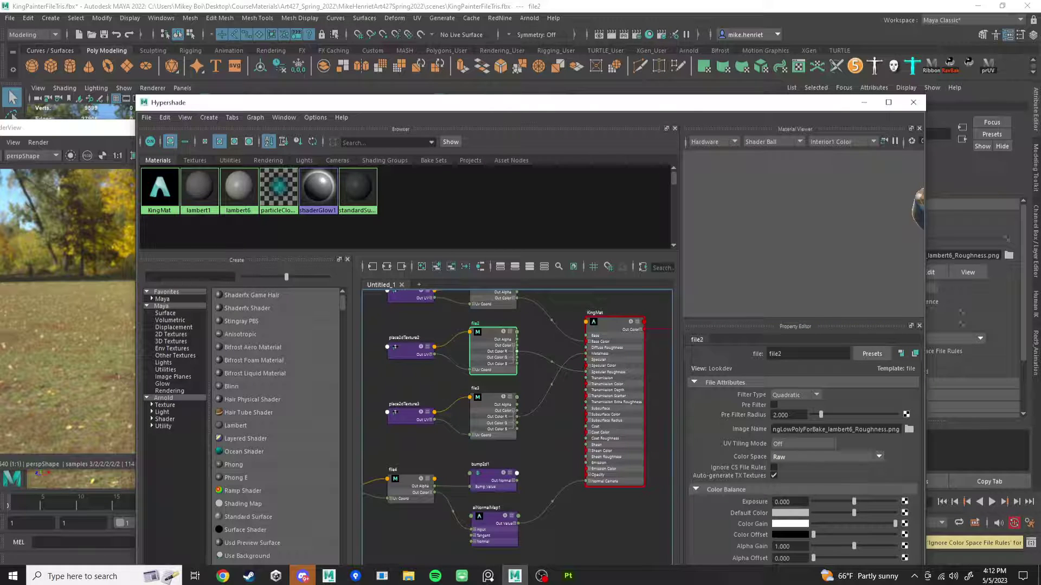
{"action": "scroll", "coordinate": [517, 362], "scroll_direction": "up", "scroll_amount": 2}
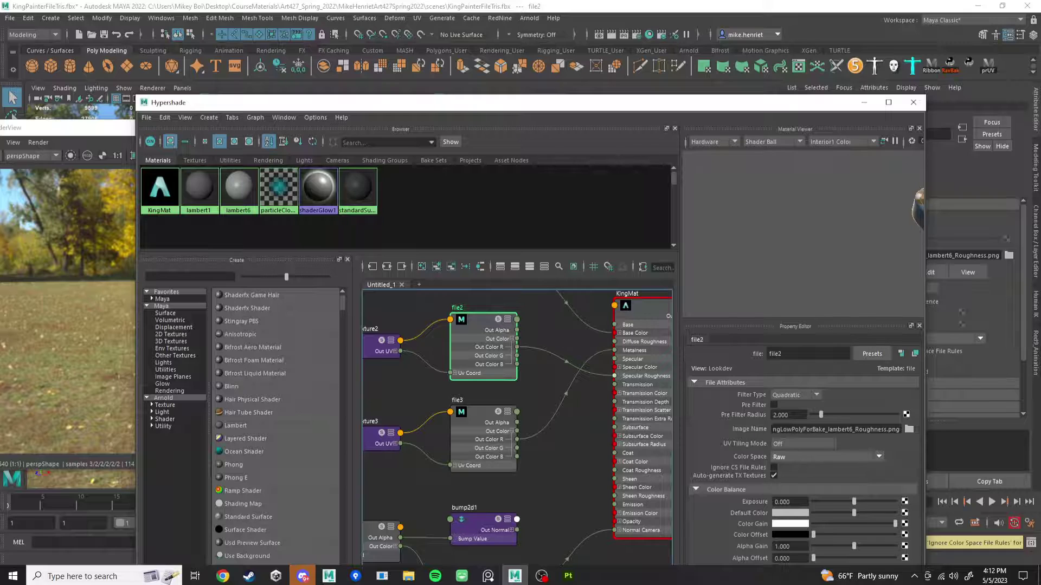
{"action": "left_click", "coordinate": [481, 435]}
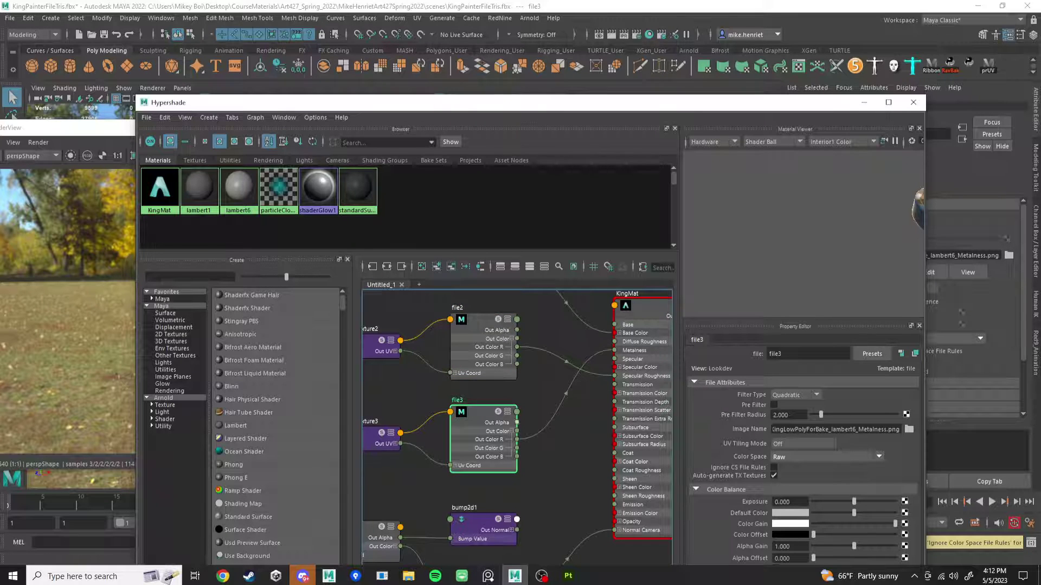
{"action": "scroll", "coordinate": [561, 557], "scroll_direction": "down", "scroll_amount": 4}
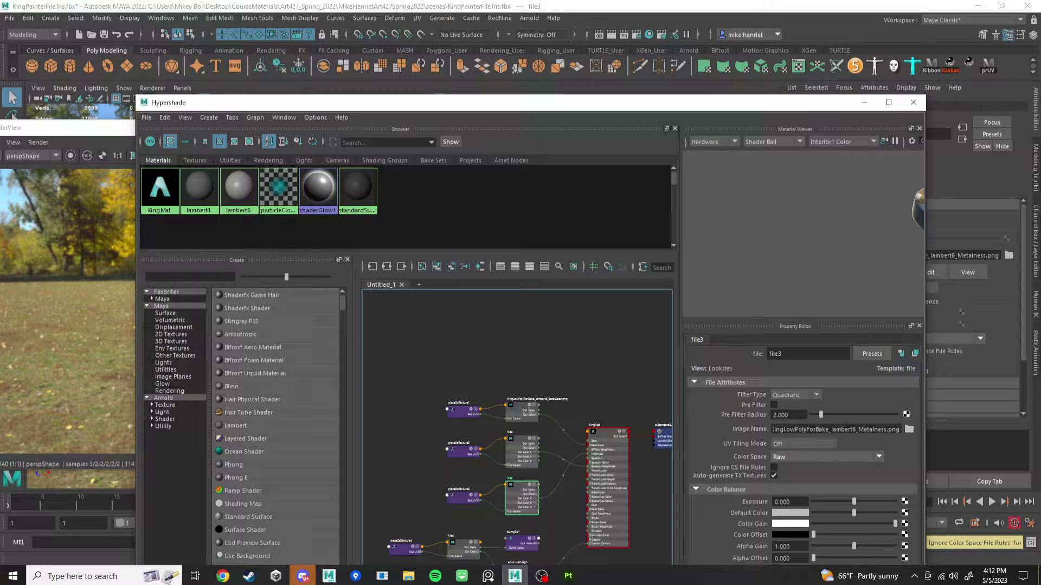
{"action": "scroll", "coordinate": [563, 462], "scroll_direction": "up", "scroll_amount": 4}
{"action": "left_click", "coordinate": [479, 371]}
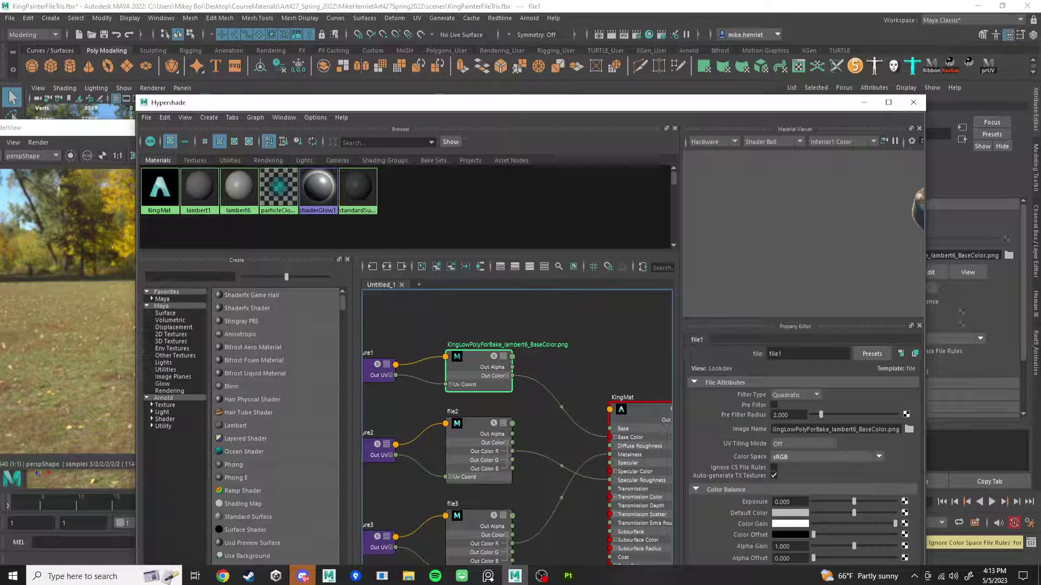
- Inspect the normal map file and aiNormalMap node settings, and uncover the render of the king
{"action": "scroll", "coordinate": [512, 335], "scroll_direction": "down", "scroll_amount": 4}
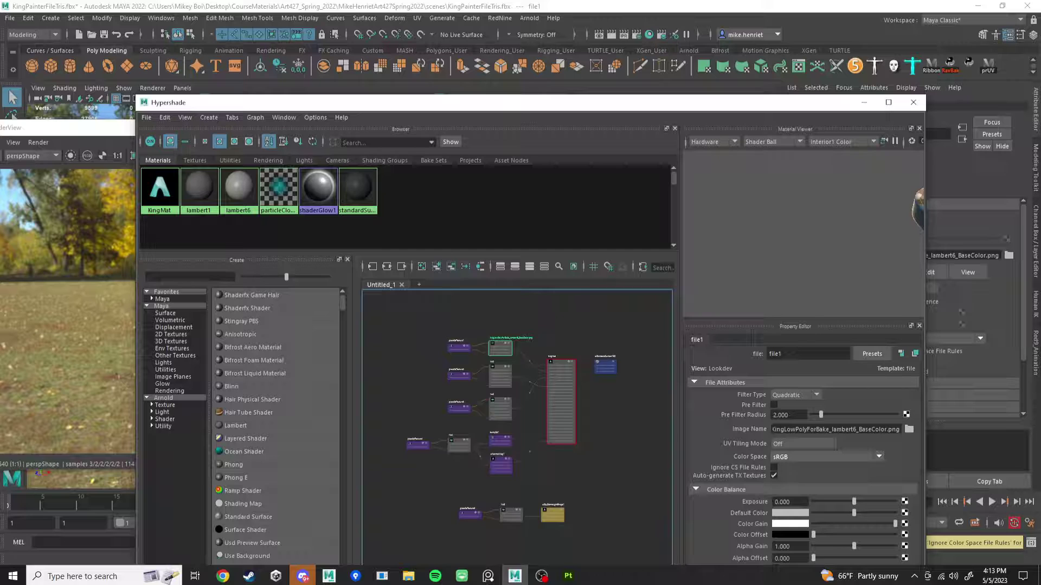
{"action": "scroll", "coordinate": [497, 475], "scroll_direction": "up", "scroll_amount": 4}
{"action": "left_click", "coordinate": [389, 376]}
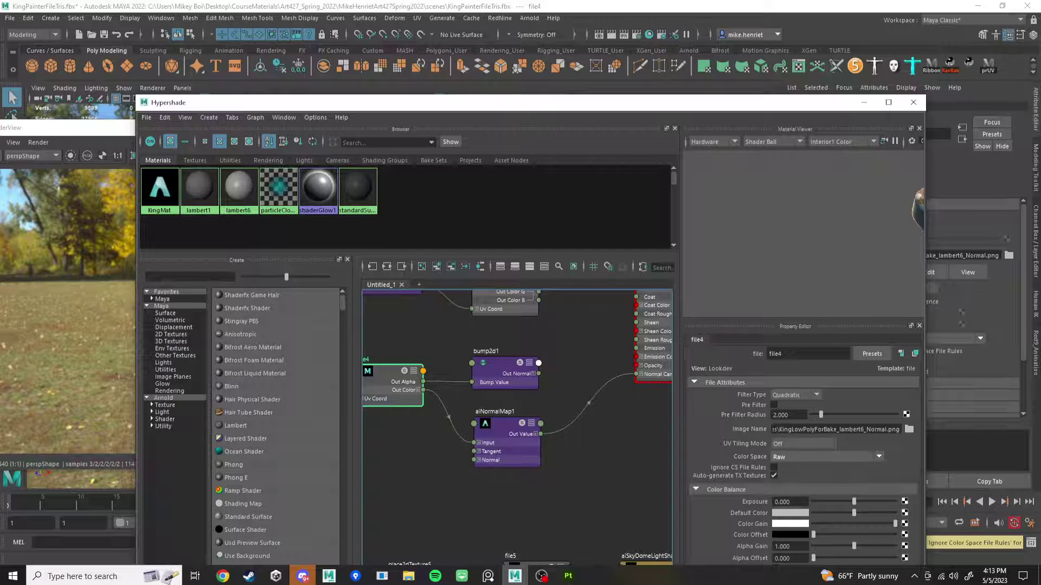
{"action": "scroll", "coordinate": [518, 409], "scroll_direction": "down", "scroll_amount": 1}
{"action": "left_click", "coordinate": [509, 425]}
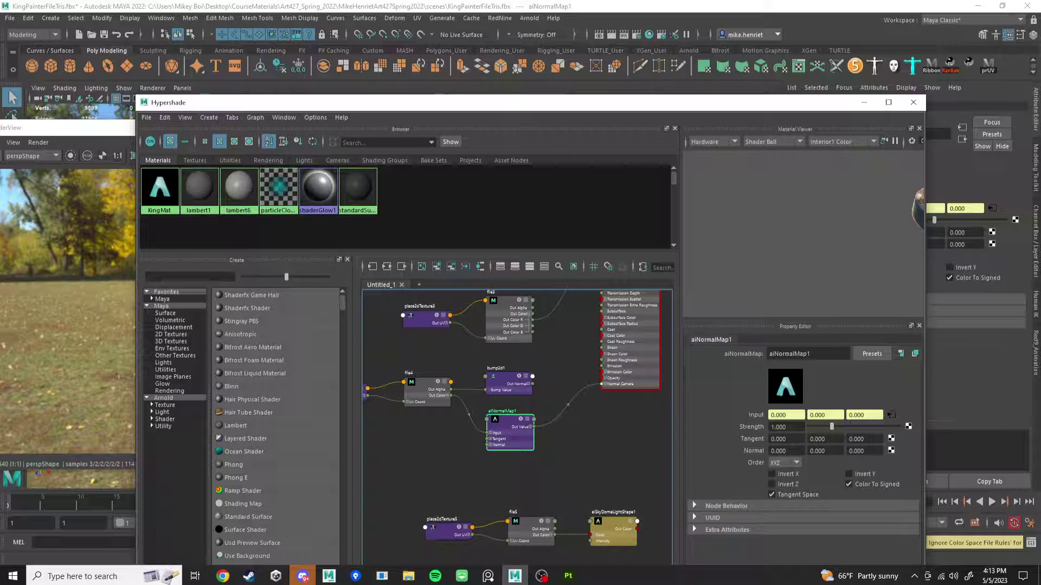
{"action": "left_click", "coordinate": [569, 467]}
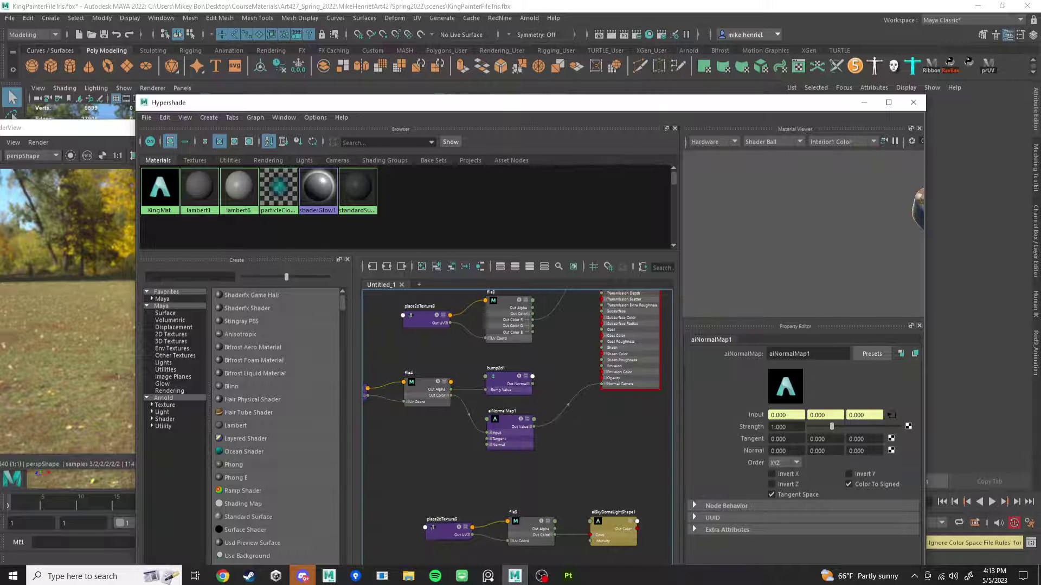
{"action": "left_click_drag", "start_coordinate": [542, 103], "coordinate": [811, 286]}
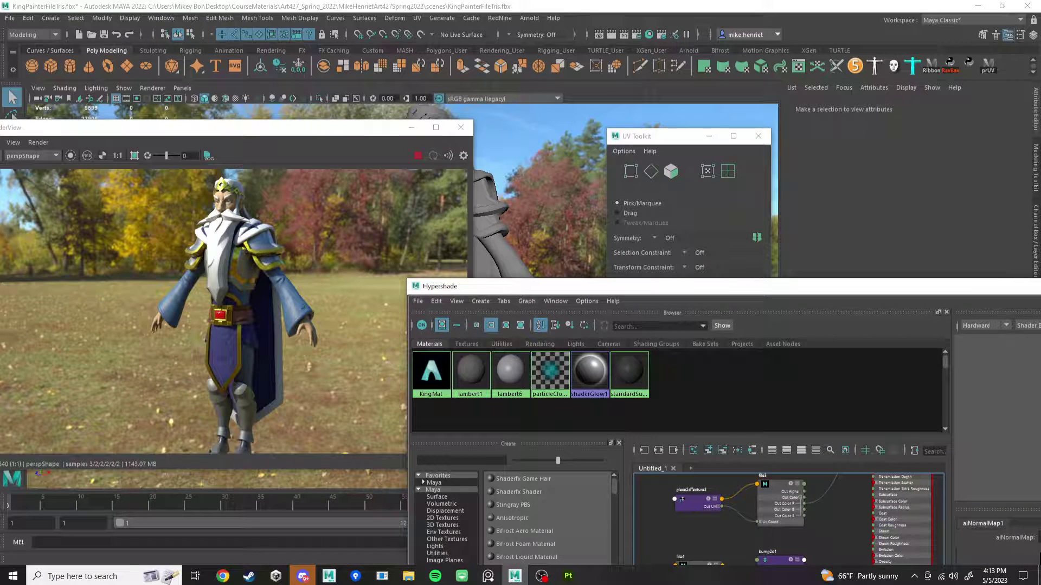